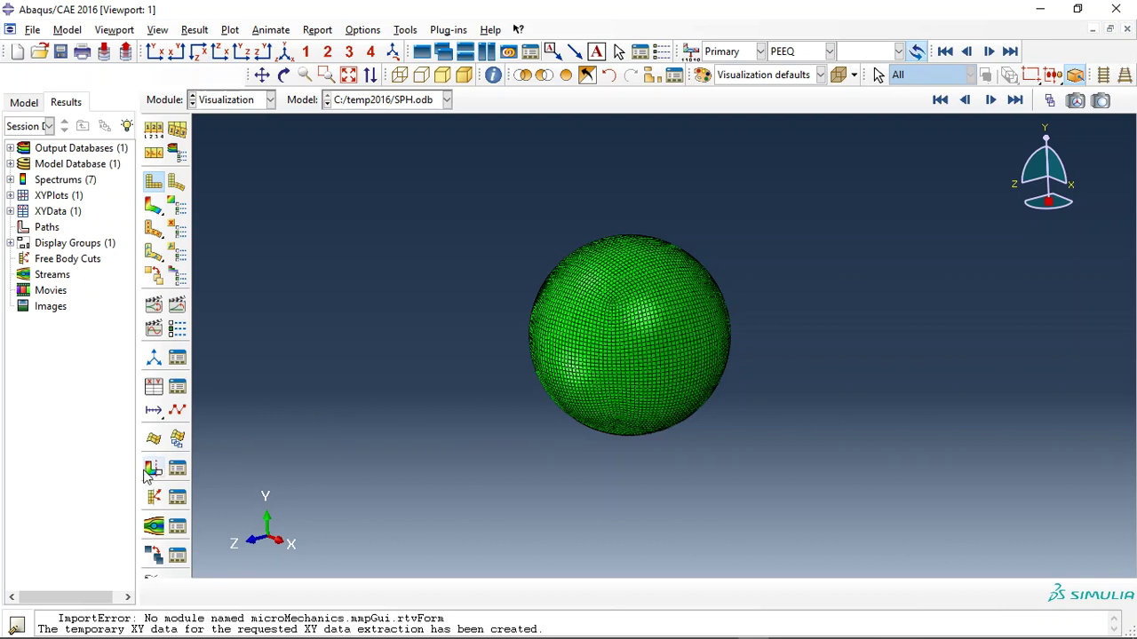
Cut the sphere open to view its interior.
left_click(153, 468)
scroll(633, 293, "up", 1)
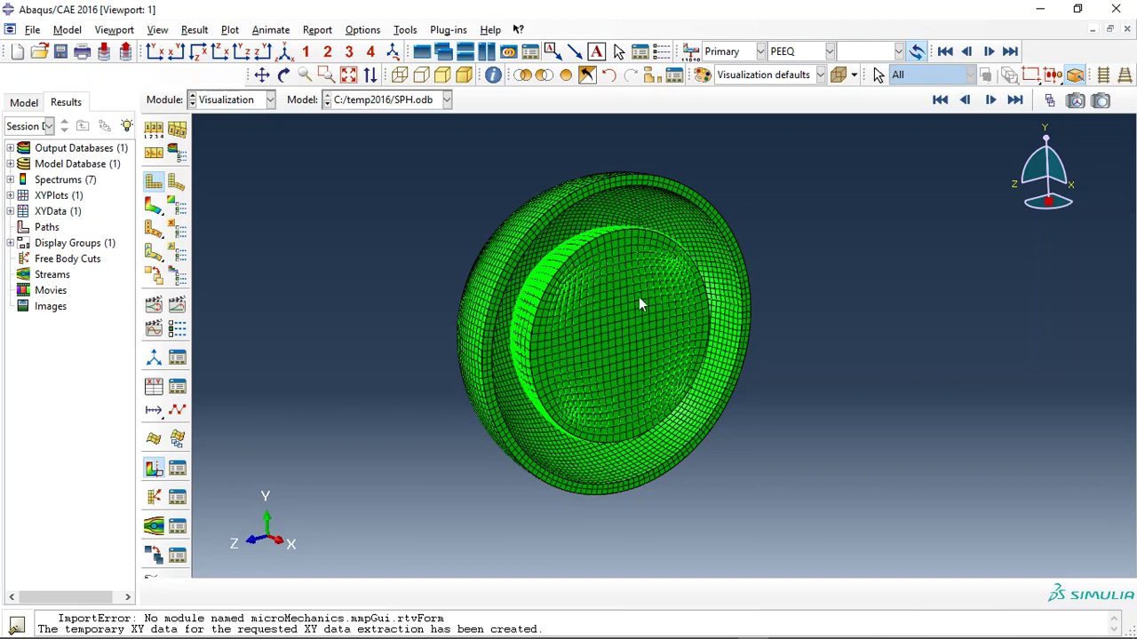
scroll(604, 333, "down", 4)
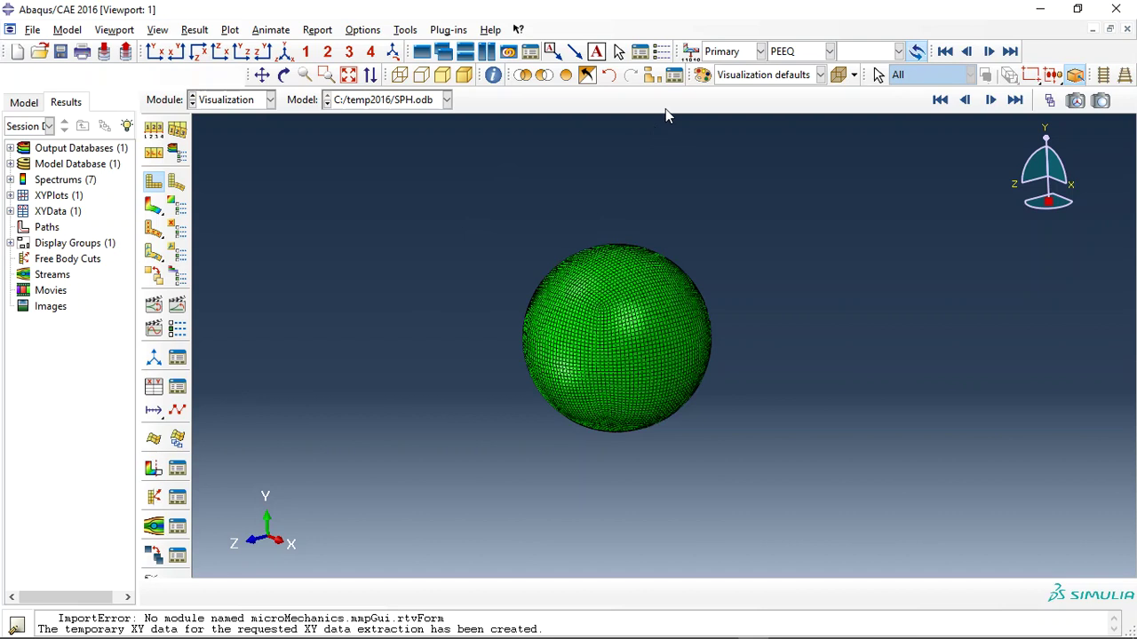
Display only the sphere part instance as a PEEQ contour and animate its fragmentation over time.
left_click(523, 74)
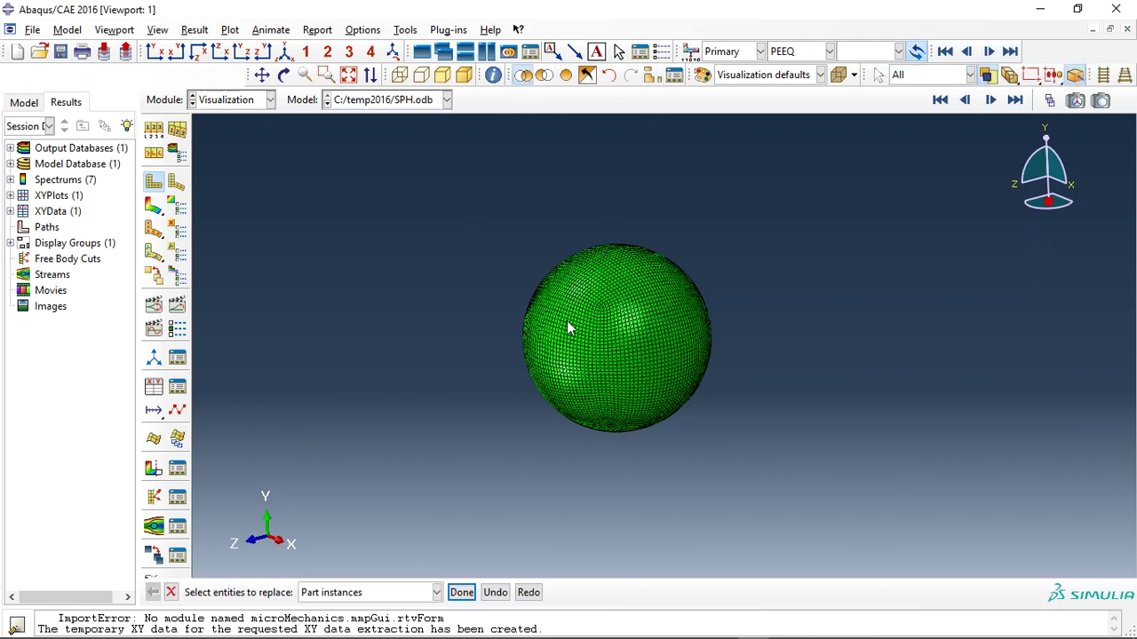
left_click(569, 326)
middle_click(432, 364)
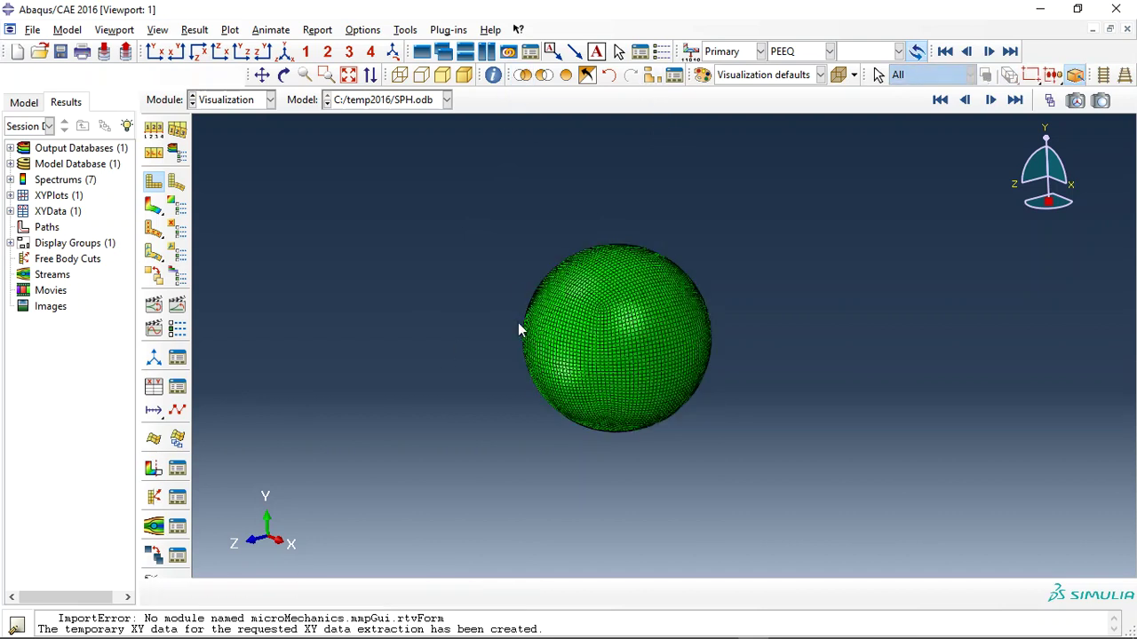
scroll(551, 337, "up", 2)
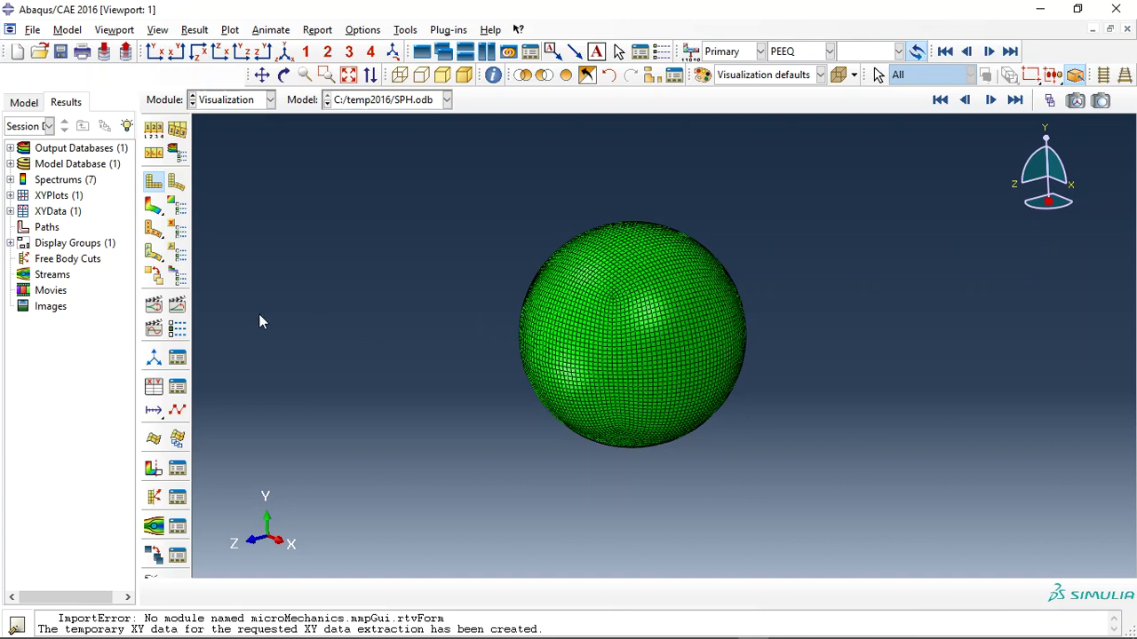
left_click(153, 205)
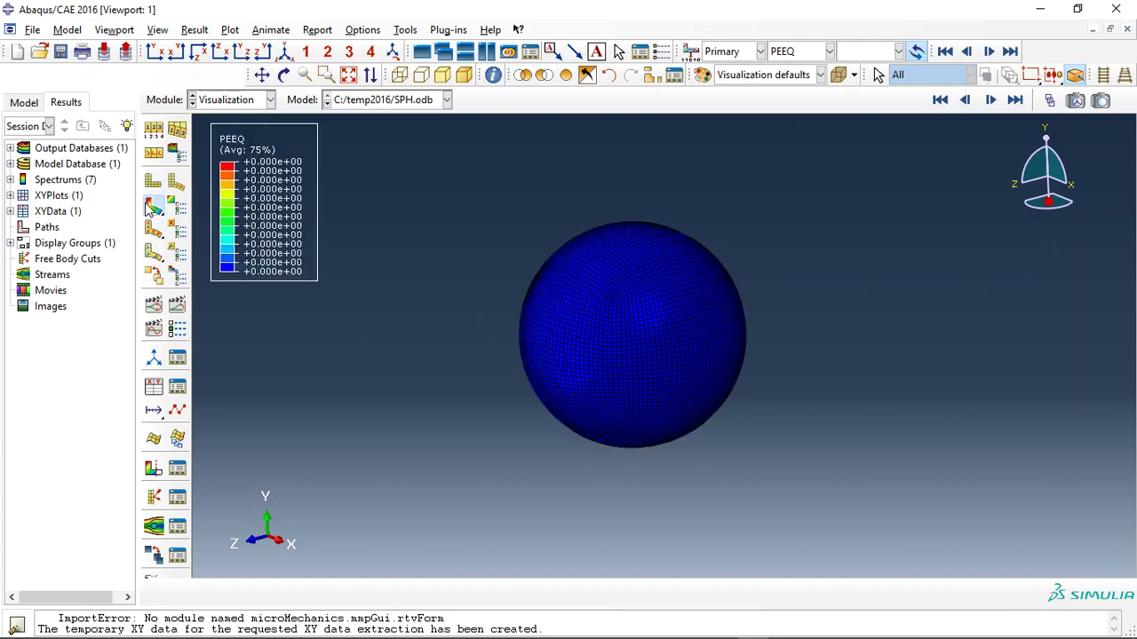
left_click(177, 305)
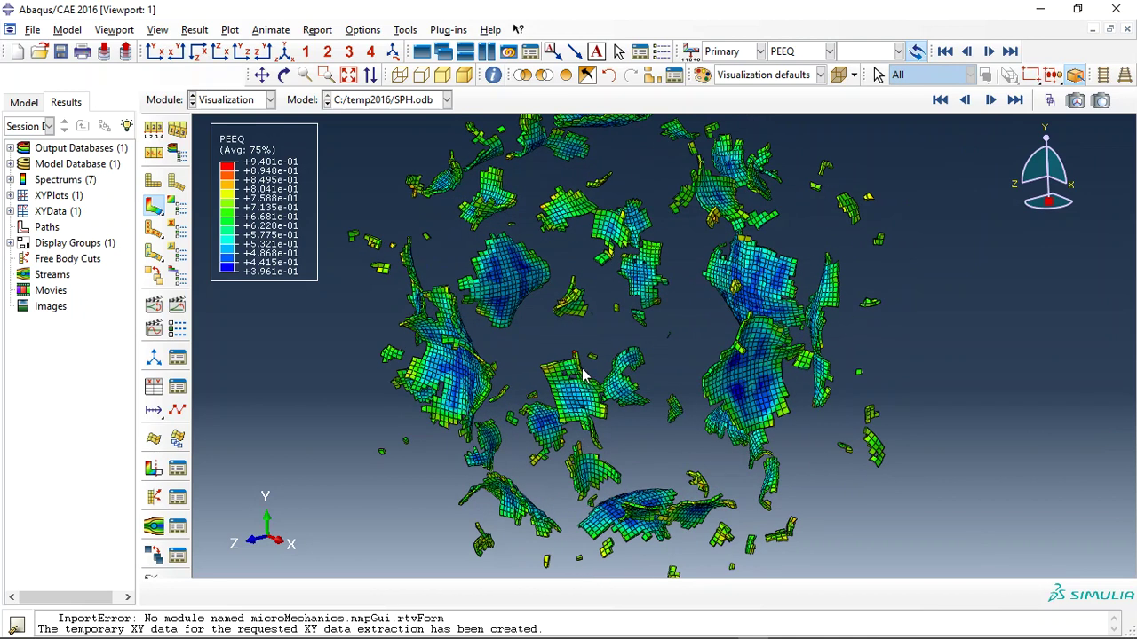
scroll(604, 406, "up", 3)
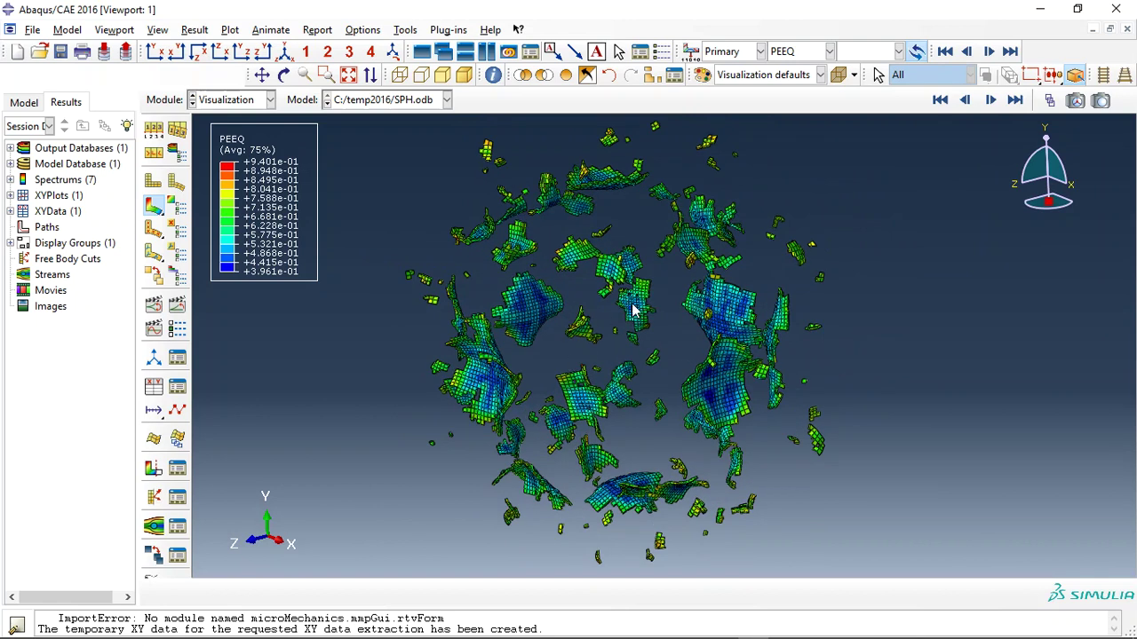
From the first frame, switch the contour to stress S and play its animation.
left_click(939, 99)
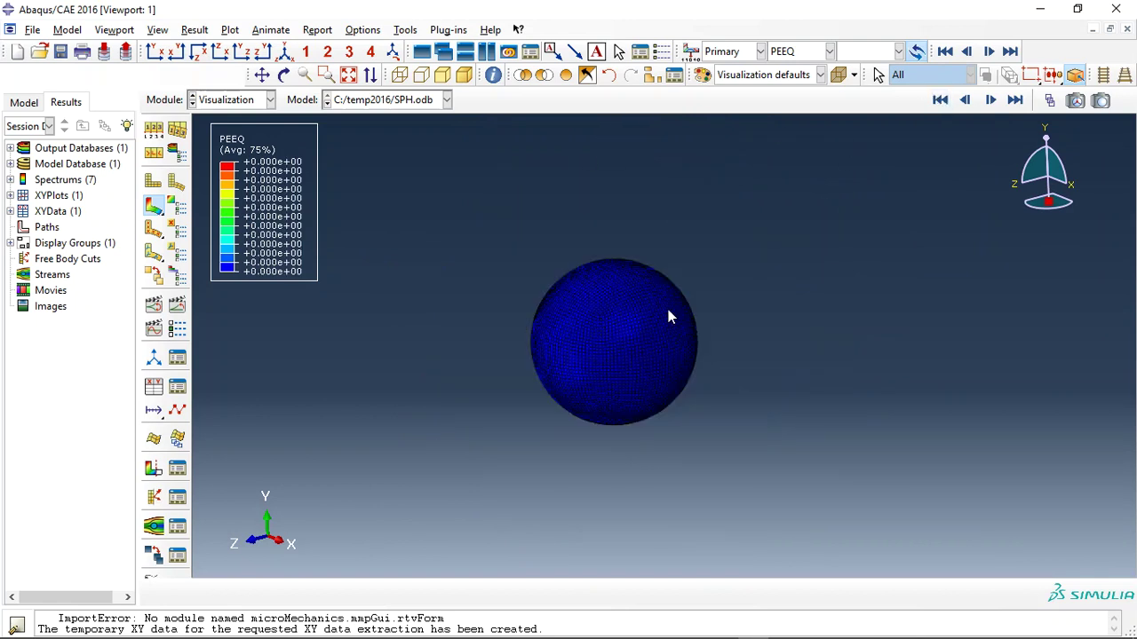
left_click(800, 51)
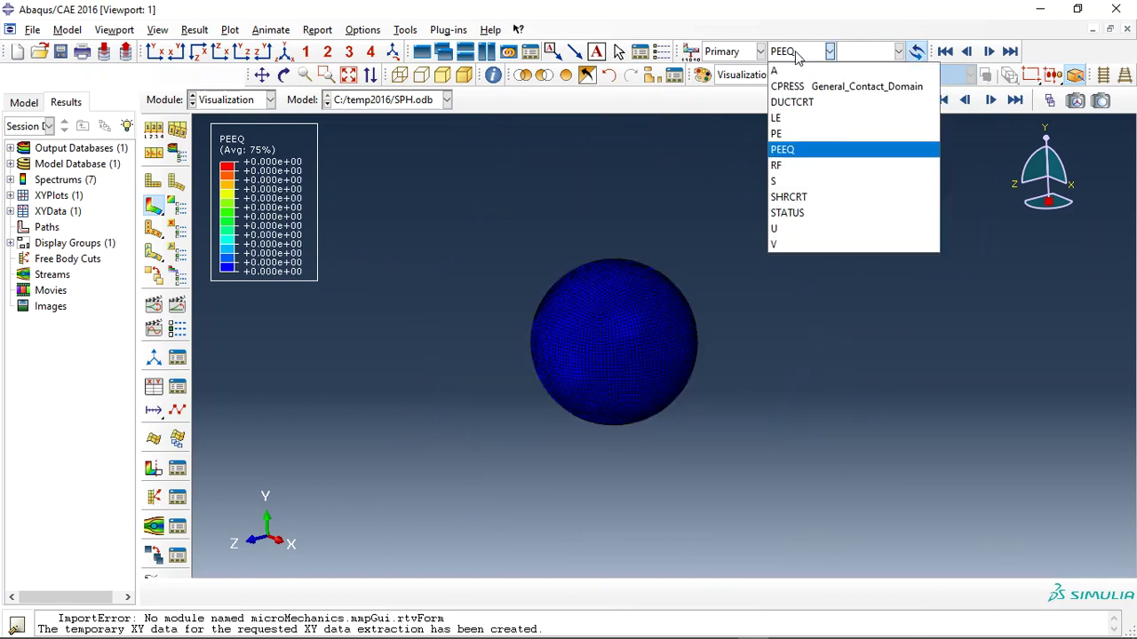
left_click(804, 181)
left_click(177, 305)
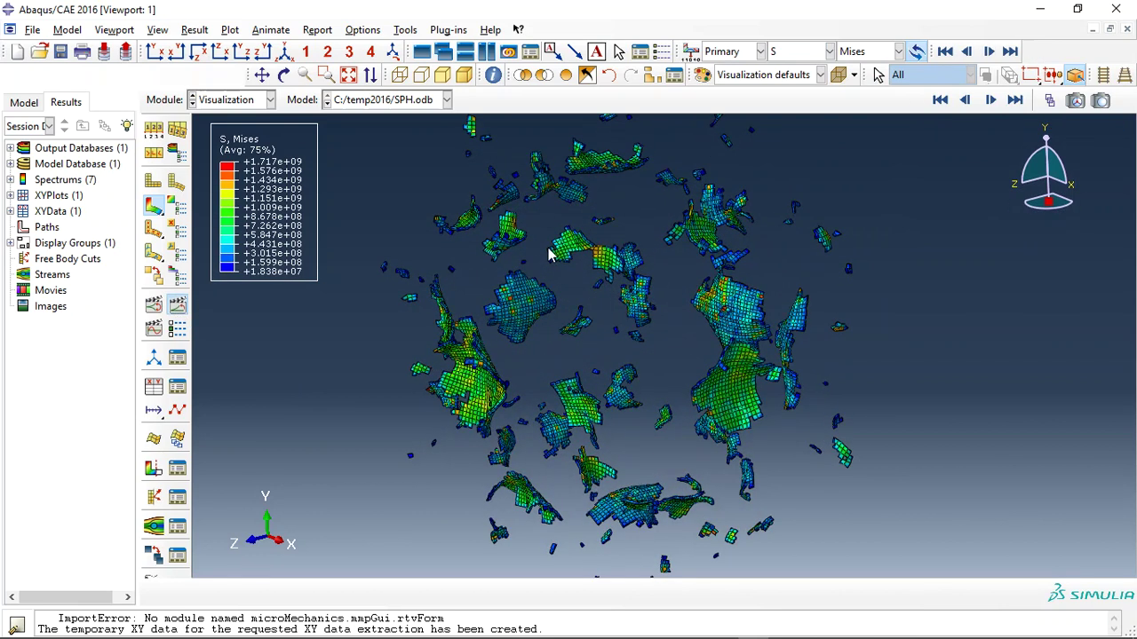
Reset to the first frame and animate the DUCTCRT ductile damage criterion.
left_click(940, 100)
left_click(800, 52)
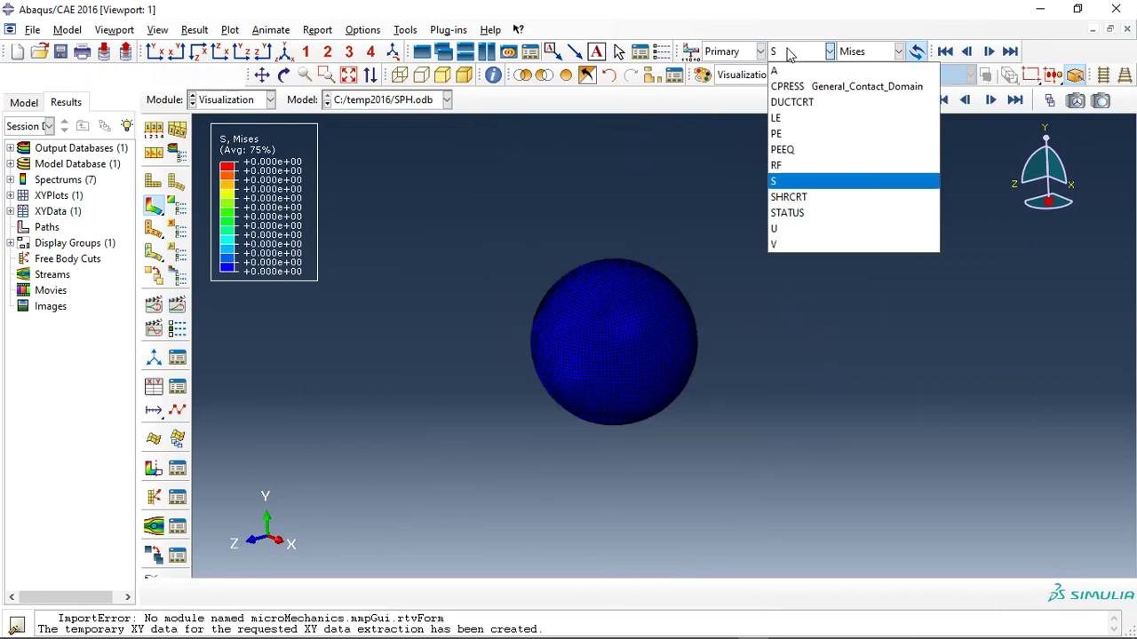
left_click(793, 104)
left_click(178, 305)
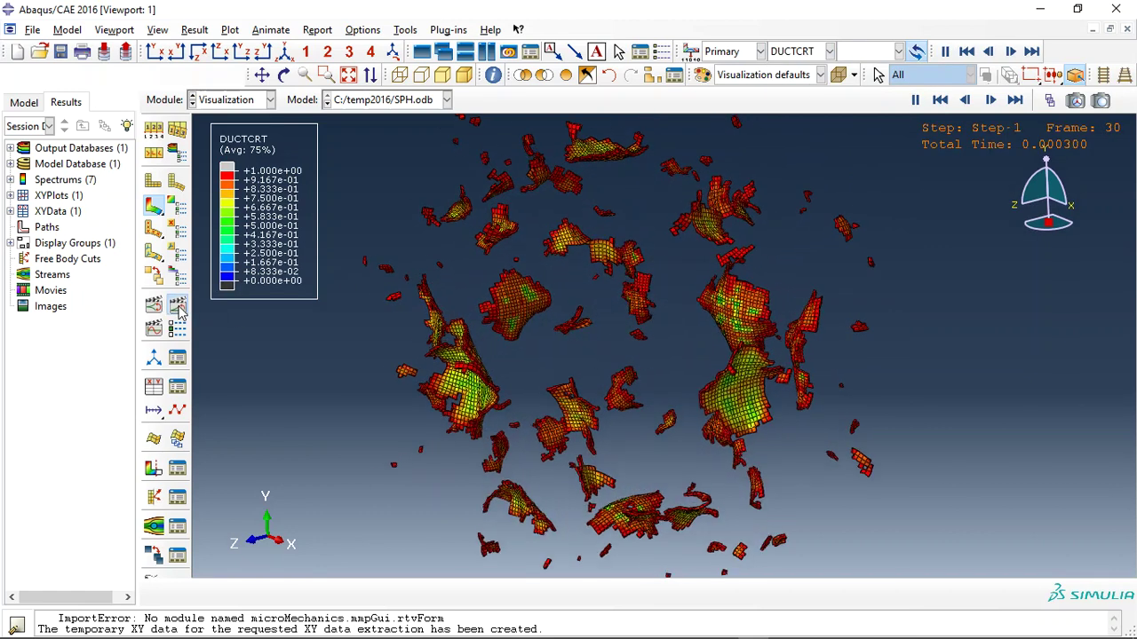
Switch the contour to SHRCRT and return to the first result frame.
left_click(800, 51)
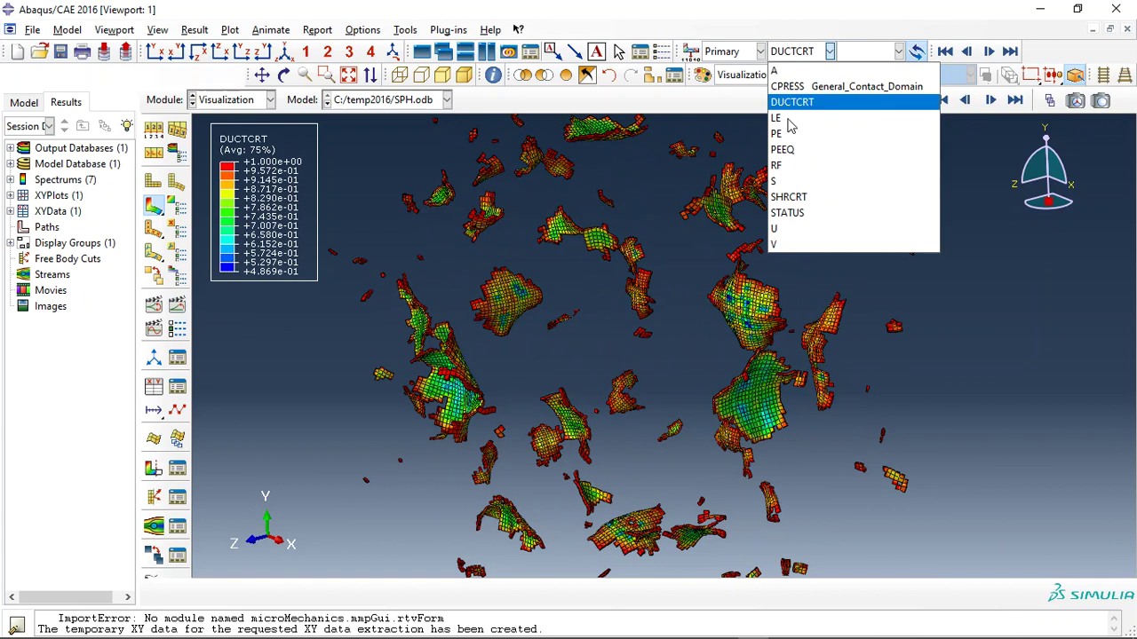
left_click(800, 199)
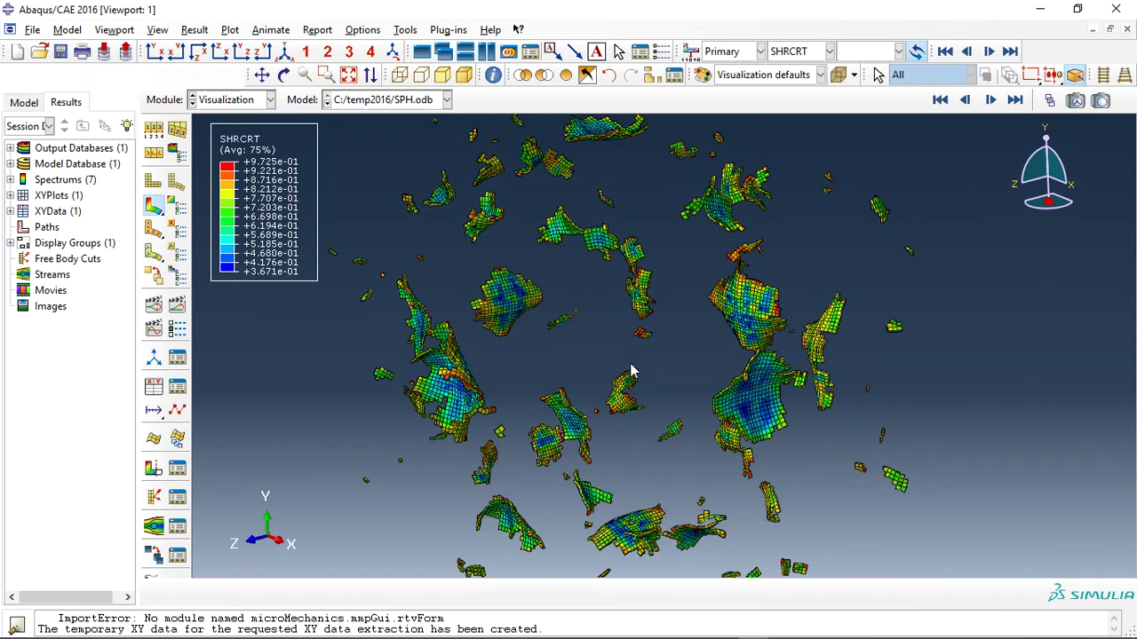
left_click(940, 100)
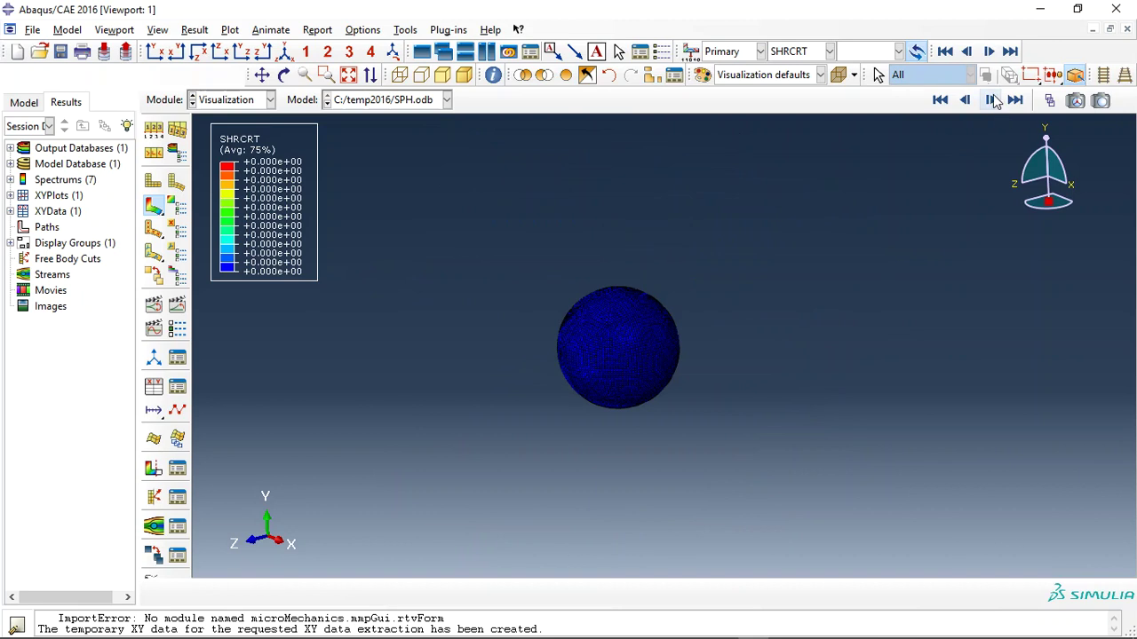
Play and step the SHRCRT results forward, animate them, and fit the particle cloud in view.
left_click(991, 100)
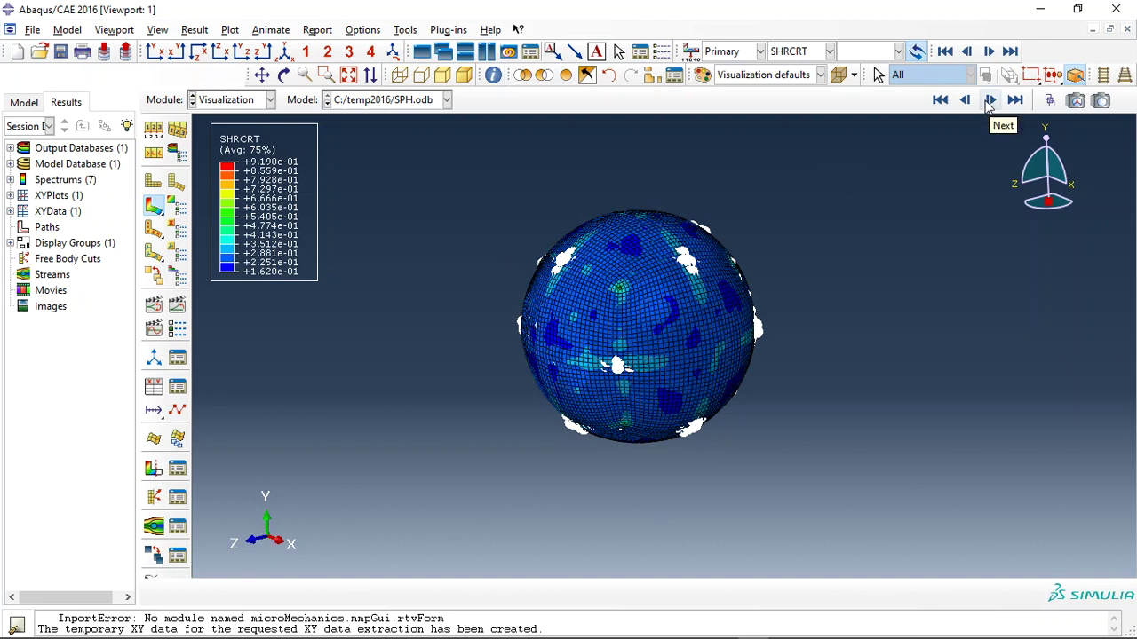
left_click(990, 100)
left_click(989, 100)
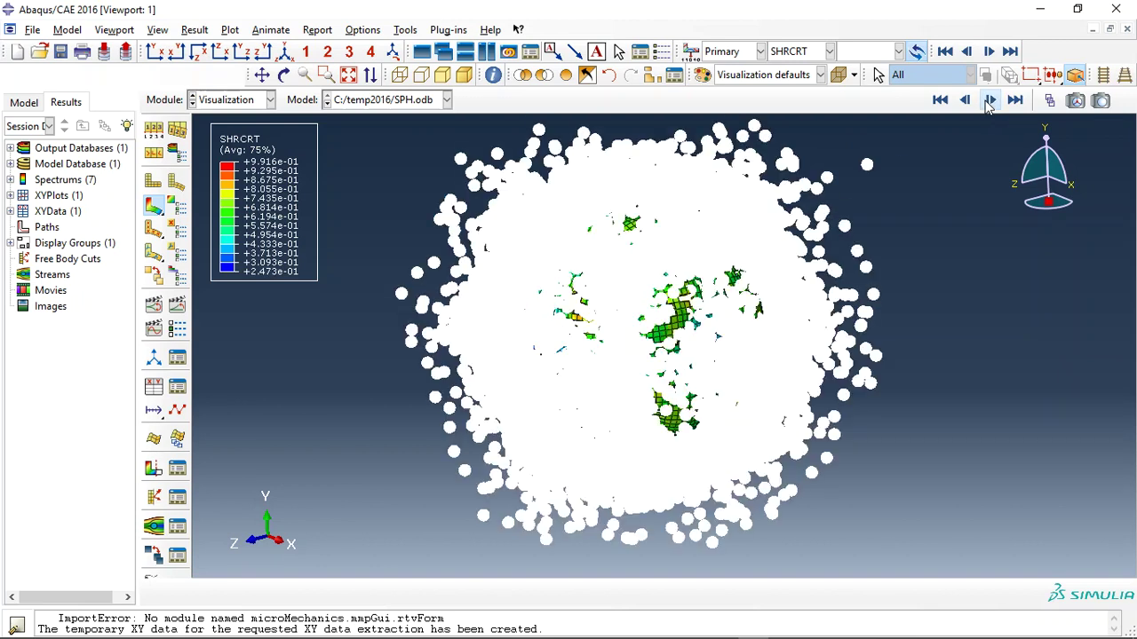
left_click(990, 101)
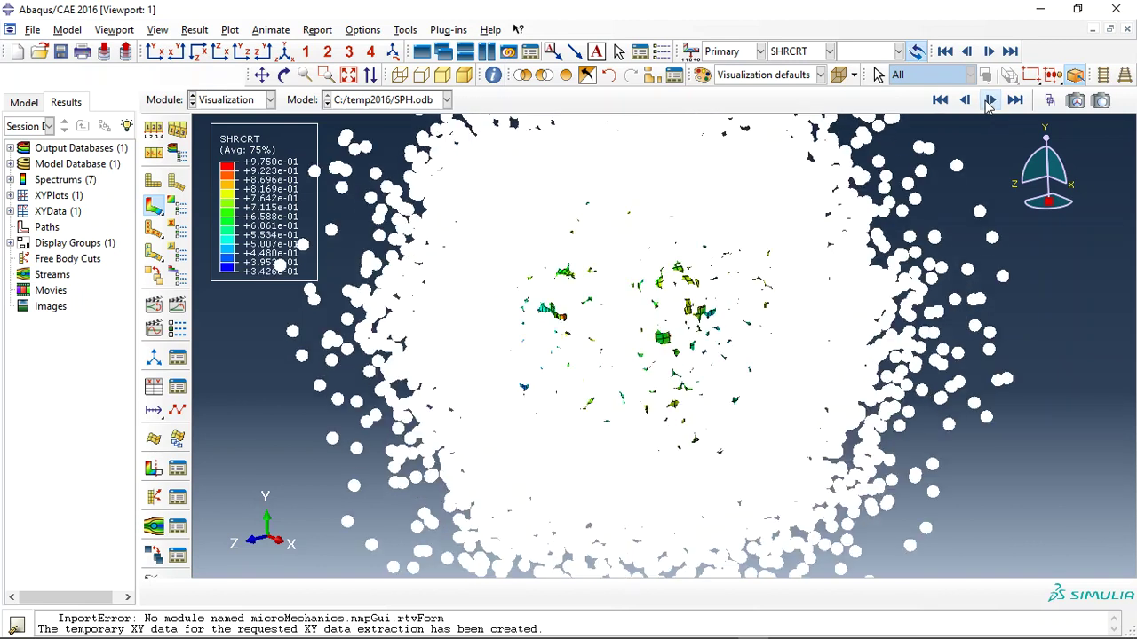
left_click(178, 306)
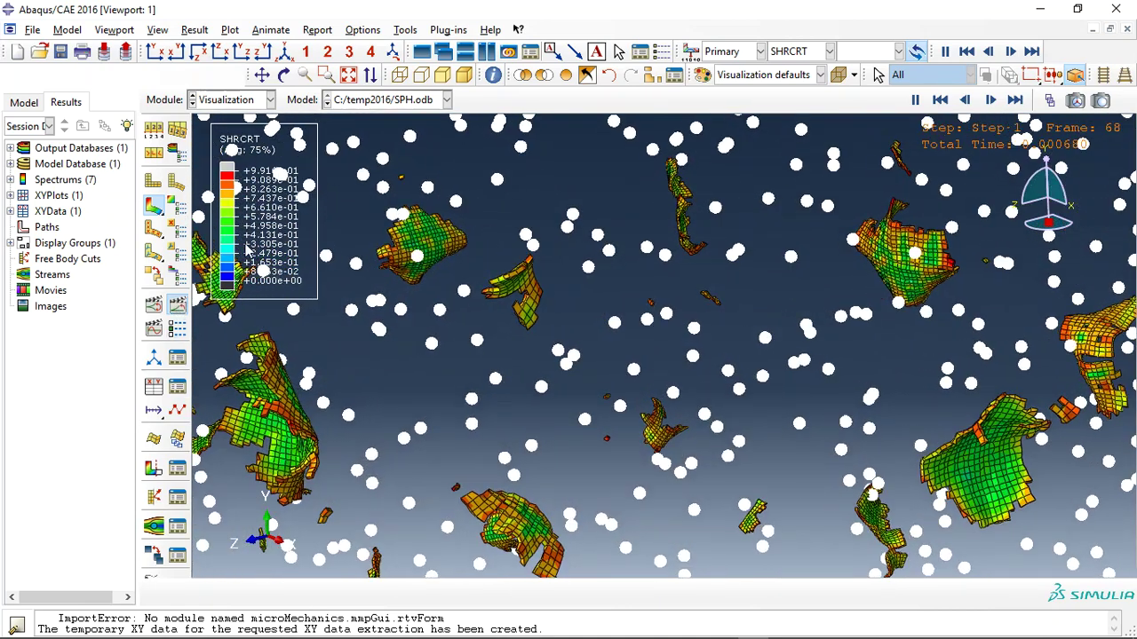
left_click(351, 77)
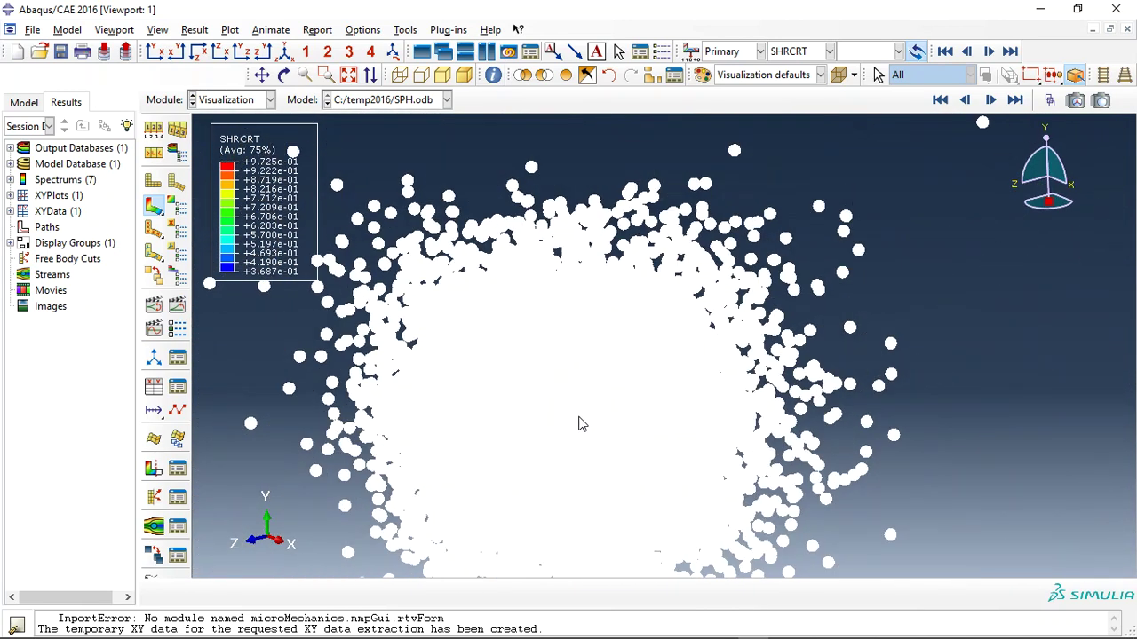
Switch the contour to velocity V and animate it over the time history.
left_click(829, 51)
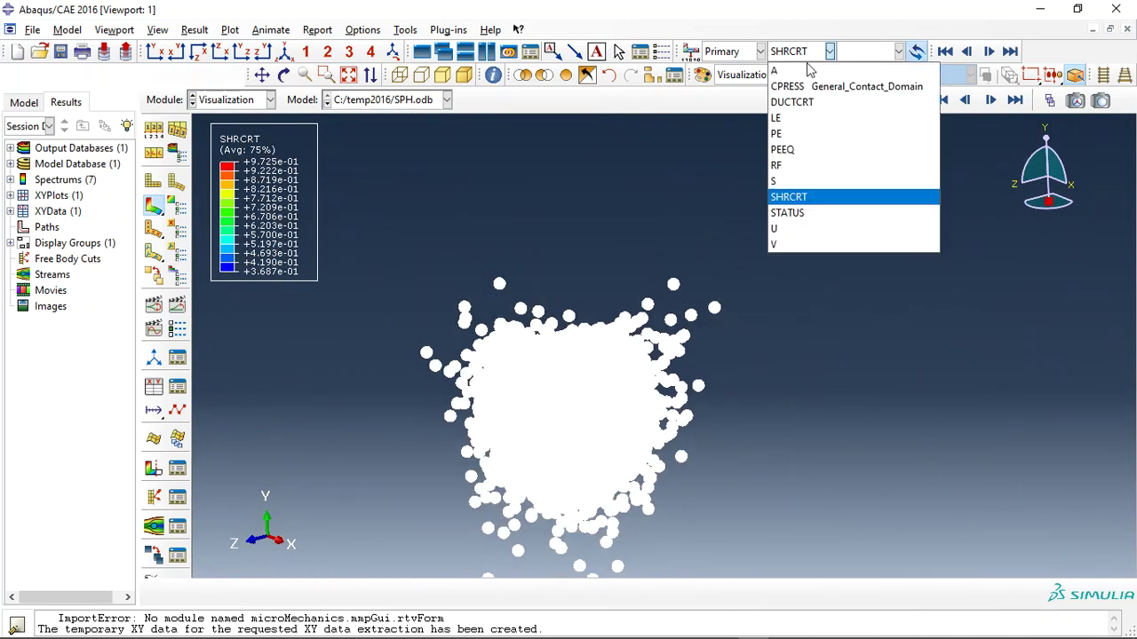
left_click(779, 246)
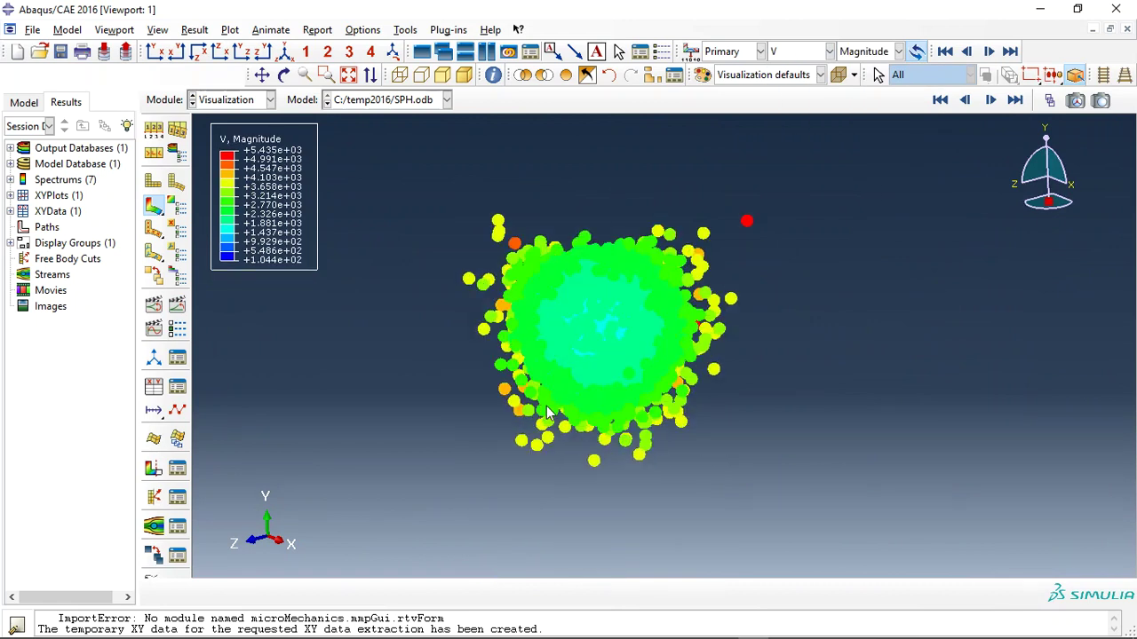
left_click(177, 306)
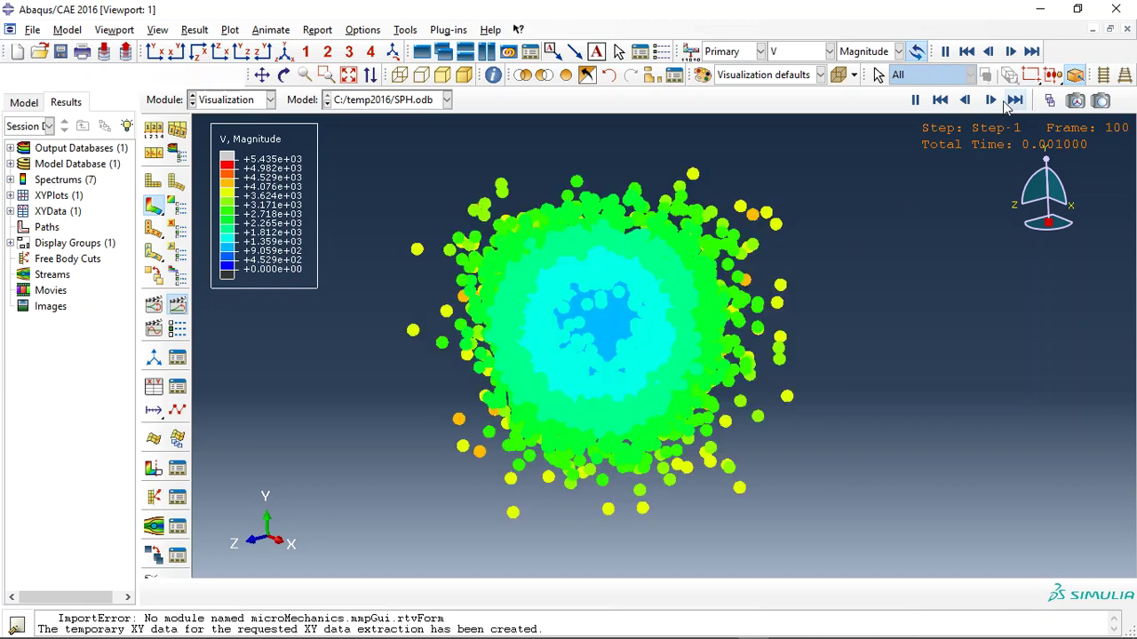
scroll(533, 346, "up", 5)
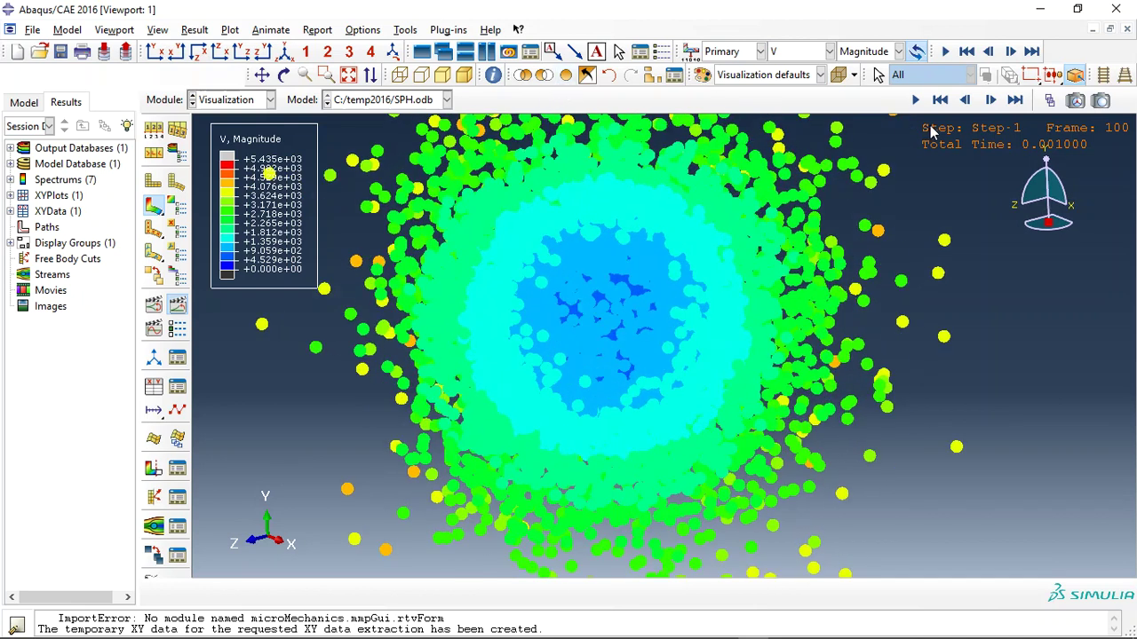
Fit the view, compare the first and last velocity frames, and replay the animation.
left_click(939, 100)
left_click(349, 75)
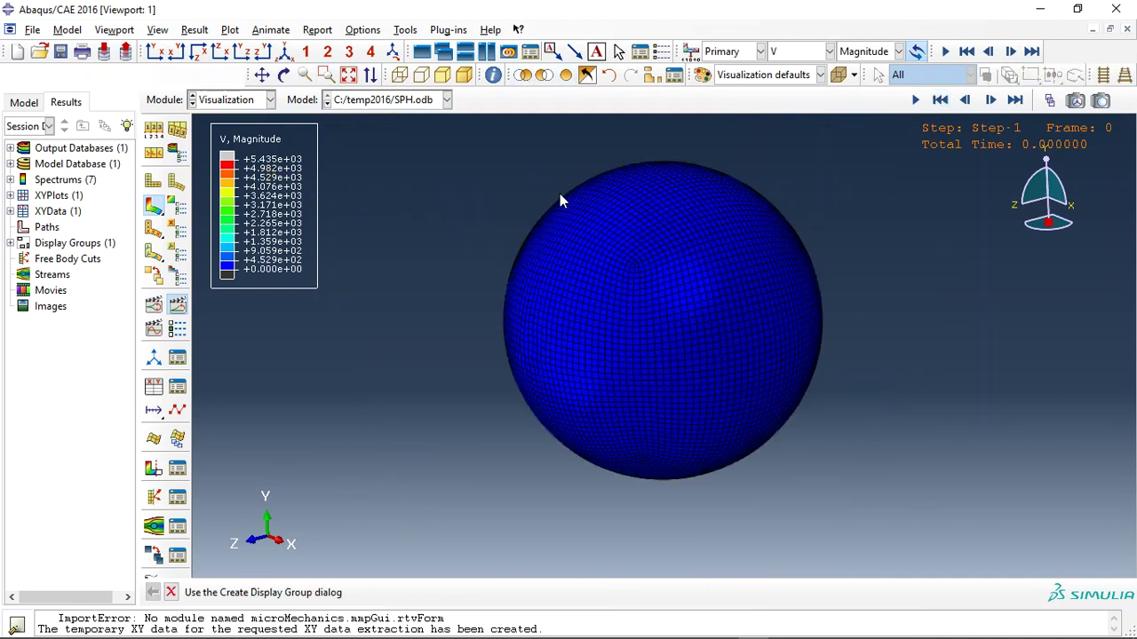
left_click(1015, 100)
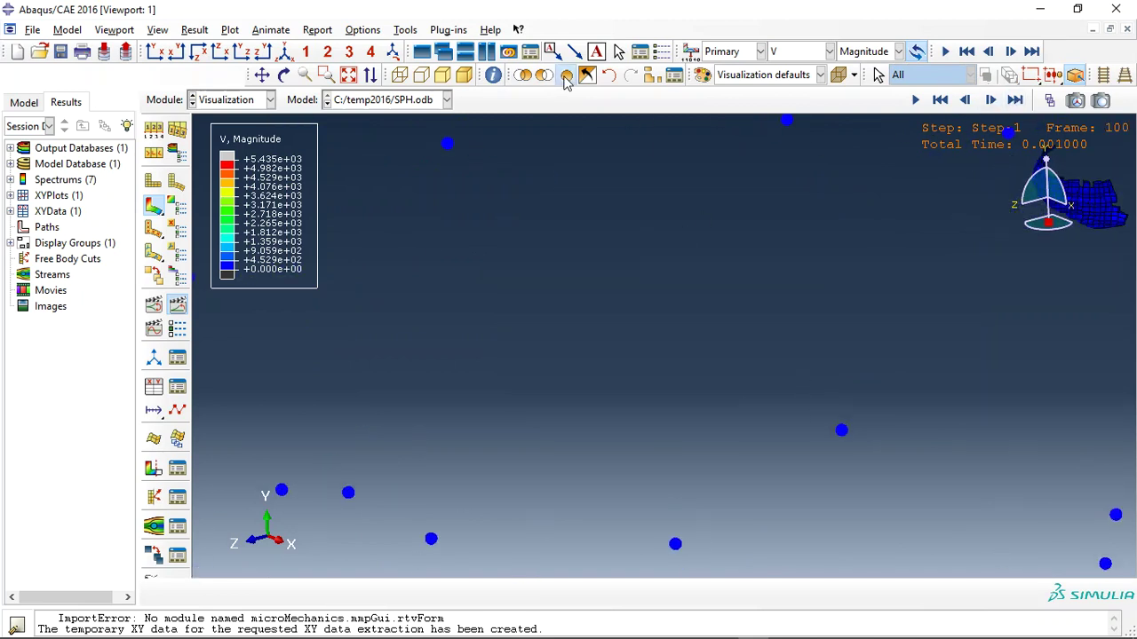
left_click(939, 99)
left_click(523, 75)
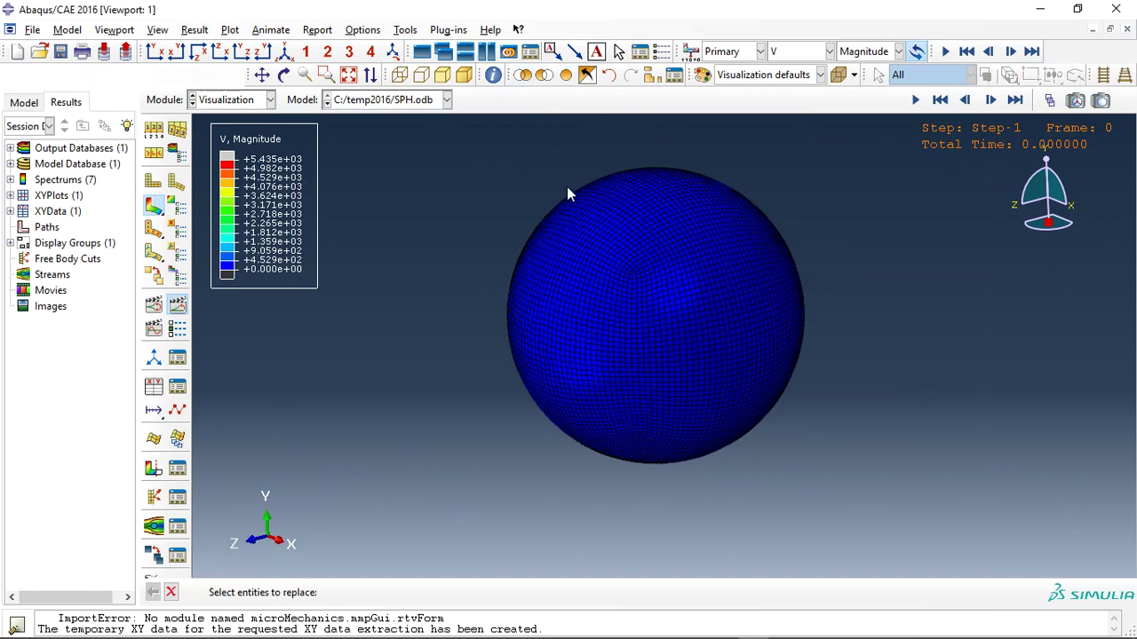
middle_click(614, 225)
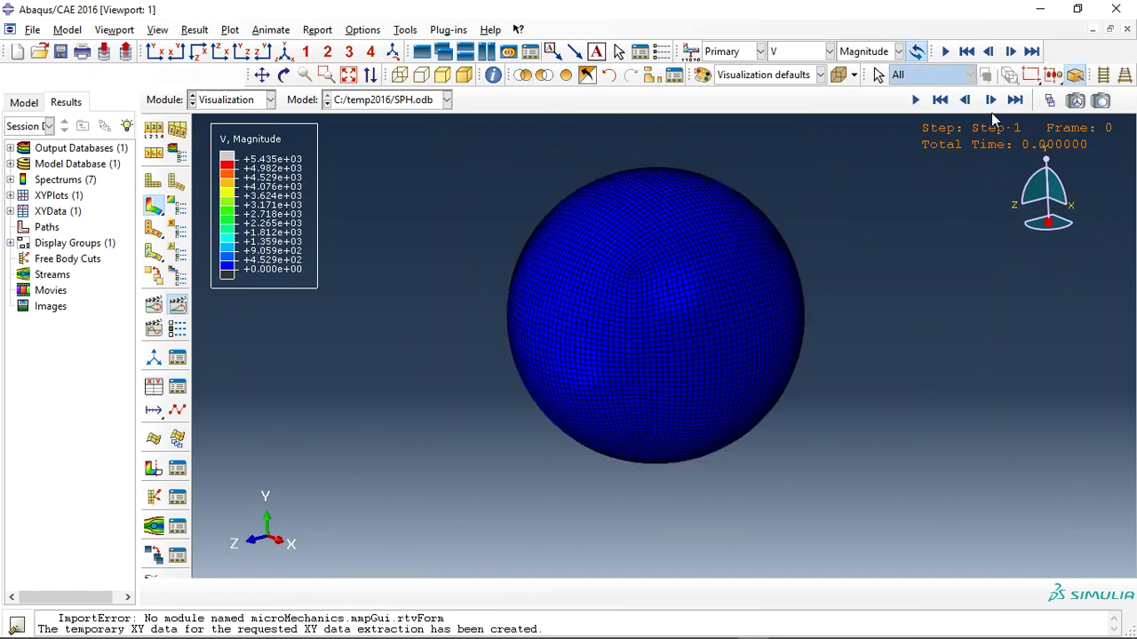
left_click(177, 307)
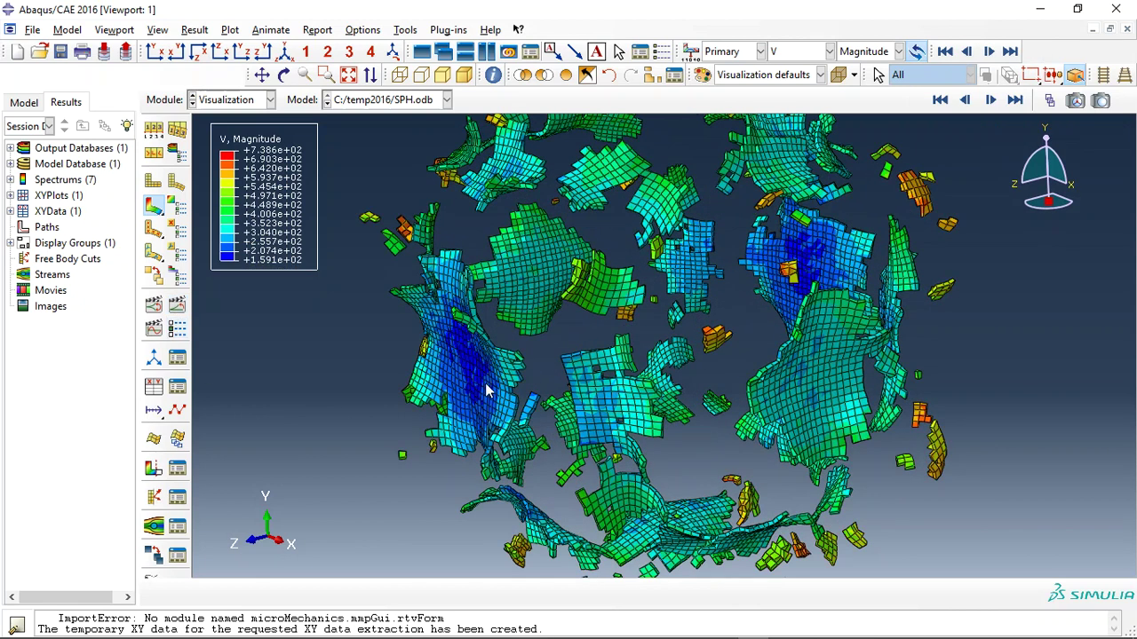
Plot velocity magnitude versus time for shell node 6444, then restore the velocity contour.
left_click(154, 386)
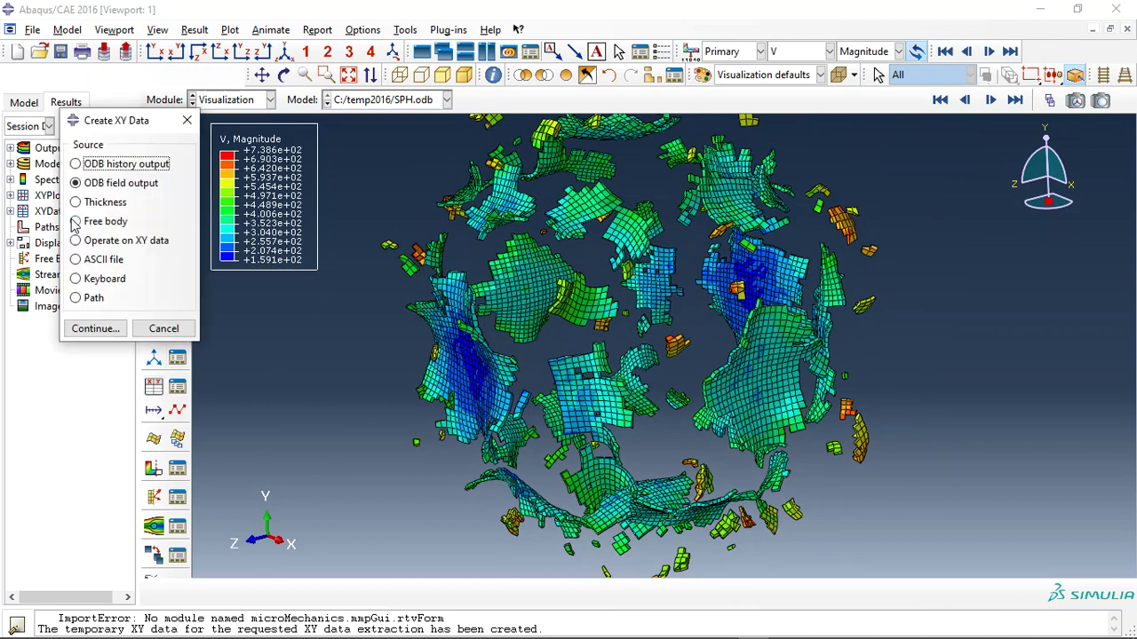
left_click(97, 328)
scroll(99, 352, "down", 3)
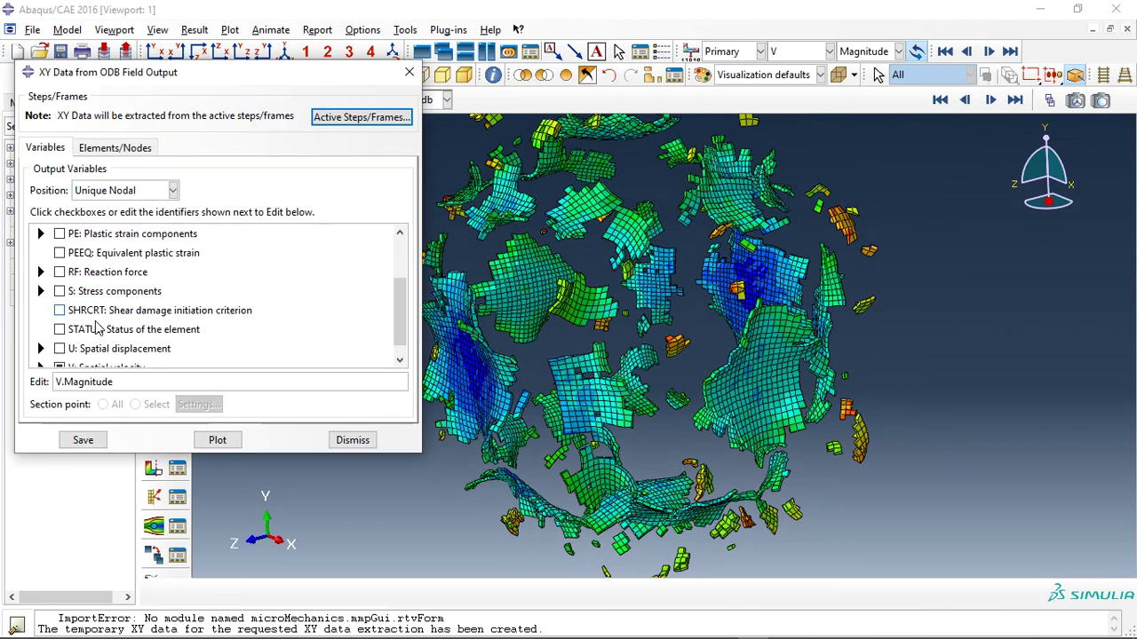
left_click(115, 149)
left_click(164, 194)
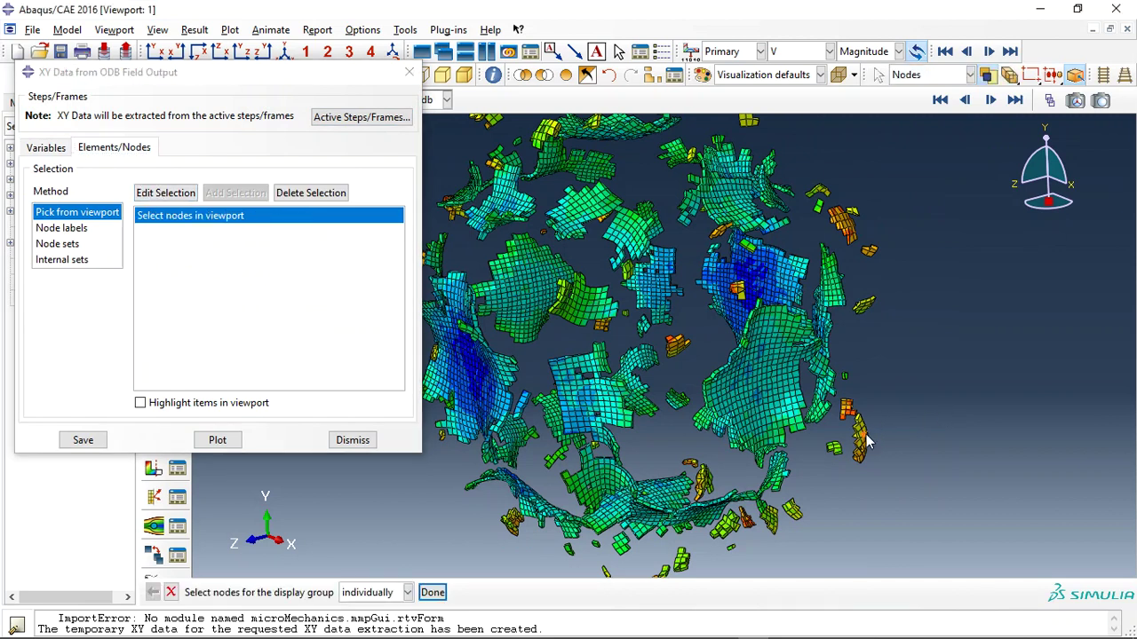
left_click(866, 441)
middle_click(879, 492)
left_click(218, 440)
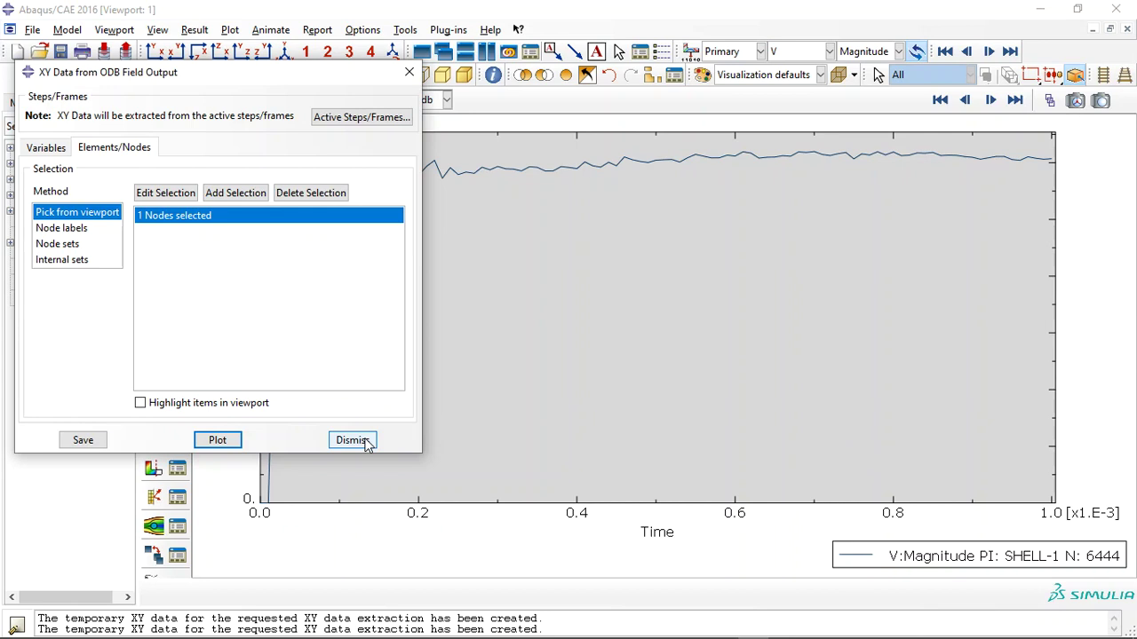
left_click(352, 440)
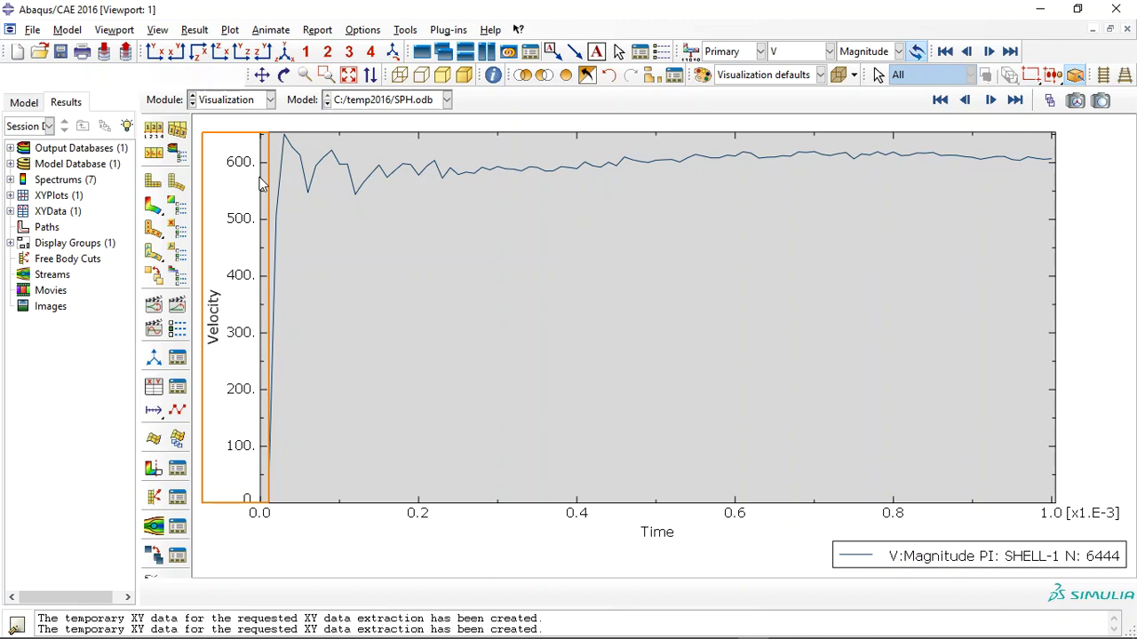
left_click(152, 206)
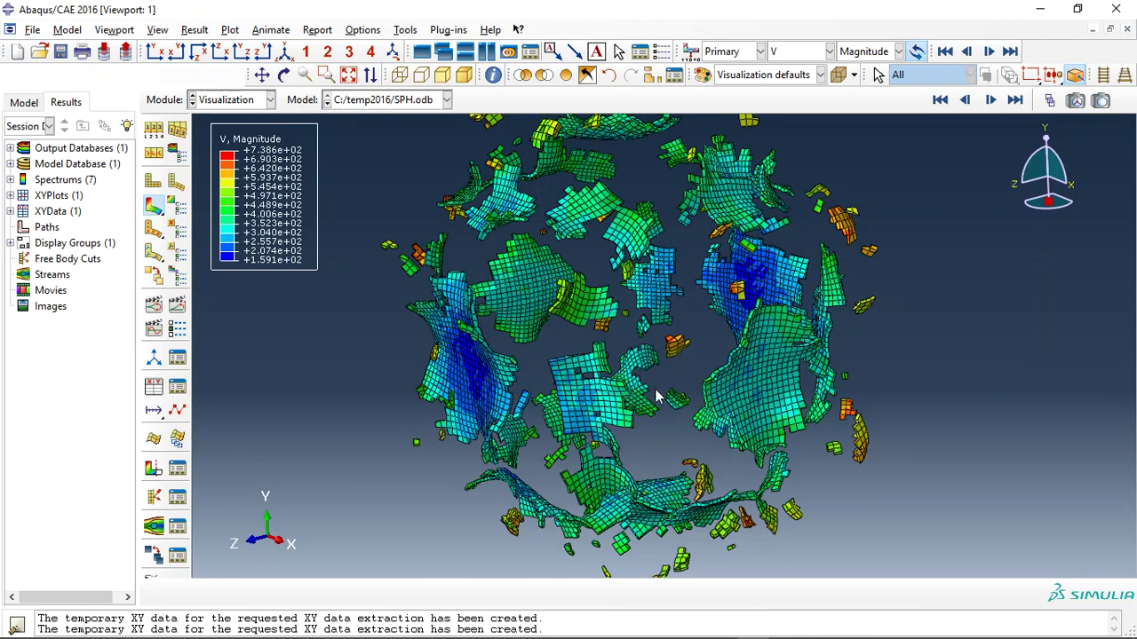
Zoom out on the fragmented velocity contour, then bring the web browser to the front.
scroll(635, 418, "down", 3)
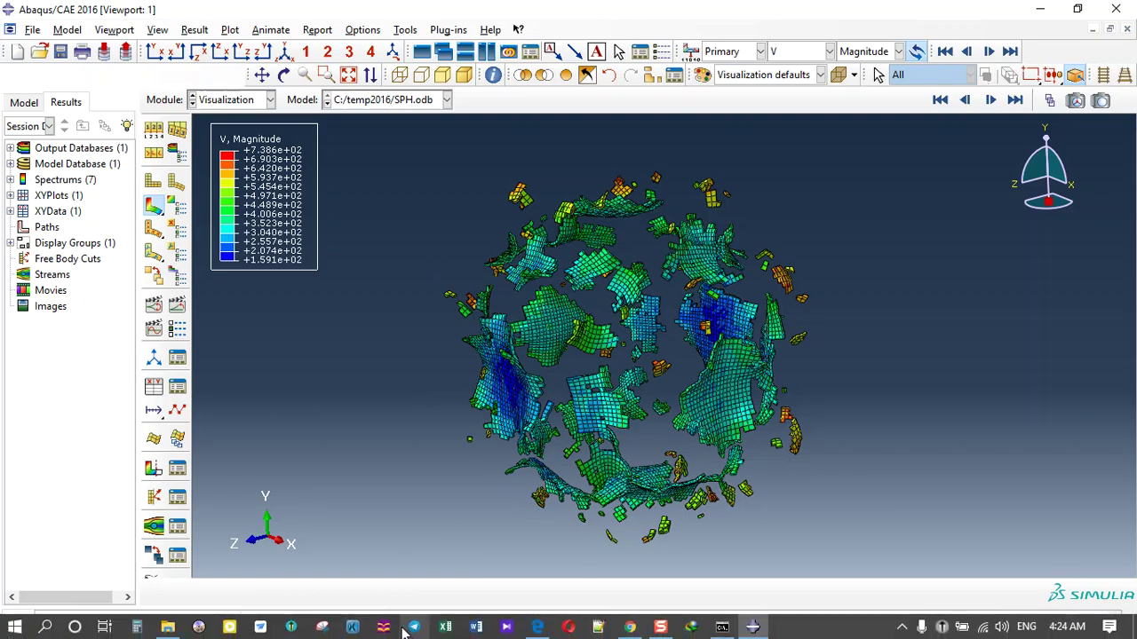
left_click(537, 631)
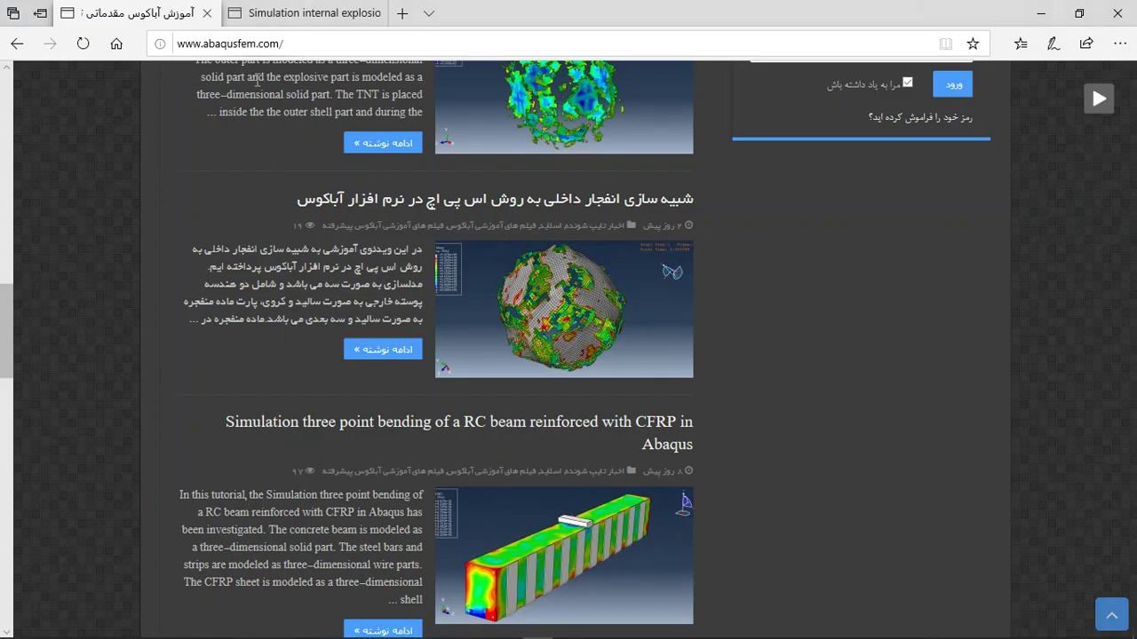
Select part of the abaqusfem.com address, return to the page, and scroll to the SPH explosion post.
left_click_drag(291, 49, 220, 48)
left_click(101, 236)
scroll(177, 236, "up", 3)
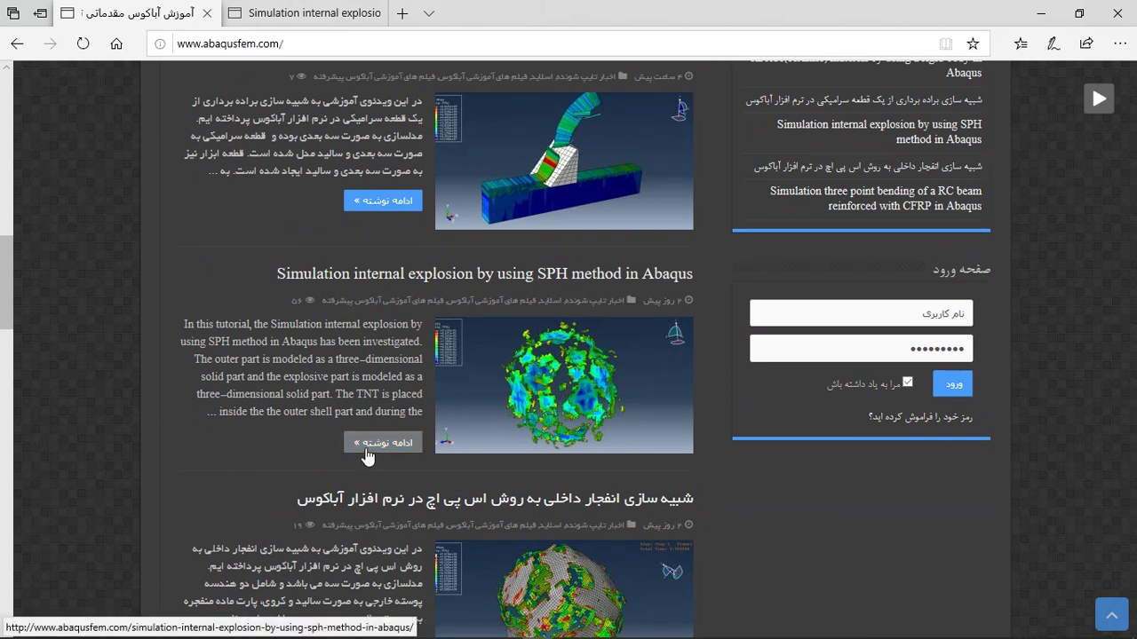
Open the SPH explosion article and scroll past its figures to the velocity plots and purchase text.
left_click(286, 11)
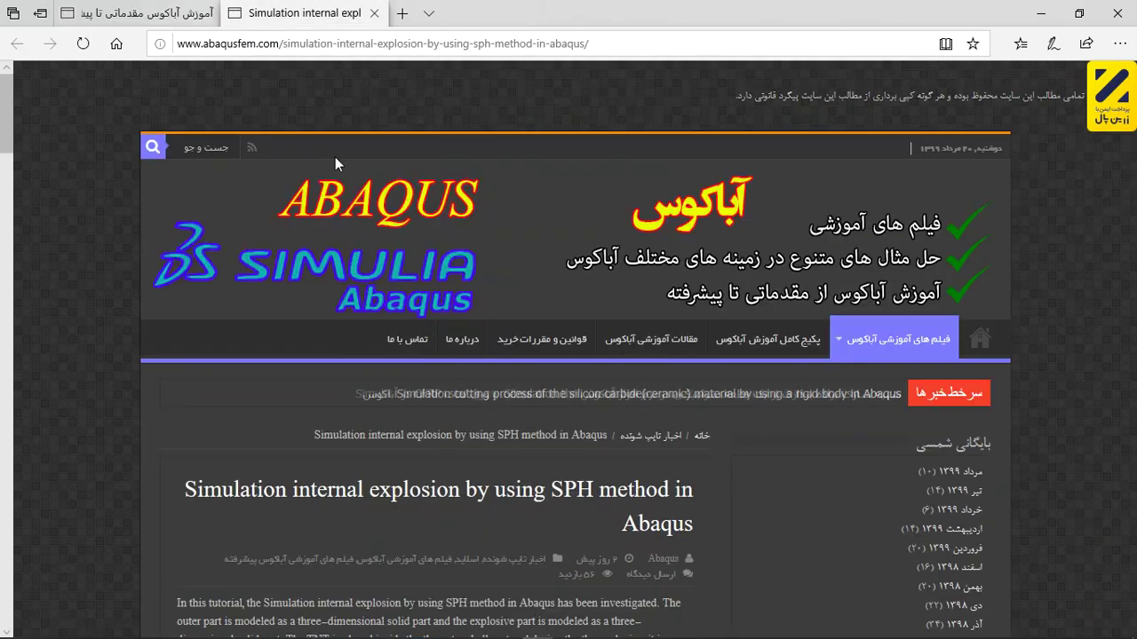
scroll(391, 248, "down", 3)
scroll(411, 294, "down", 4)
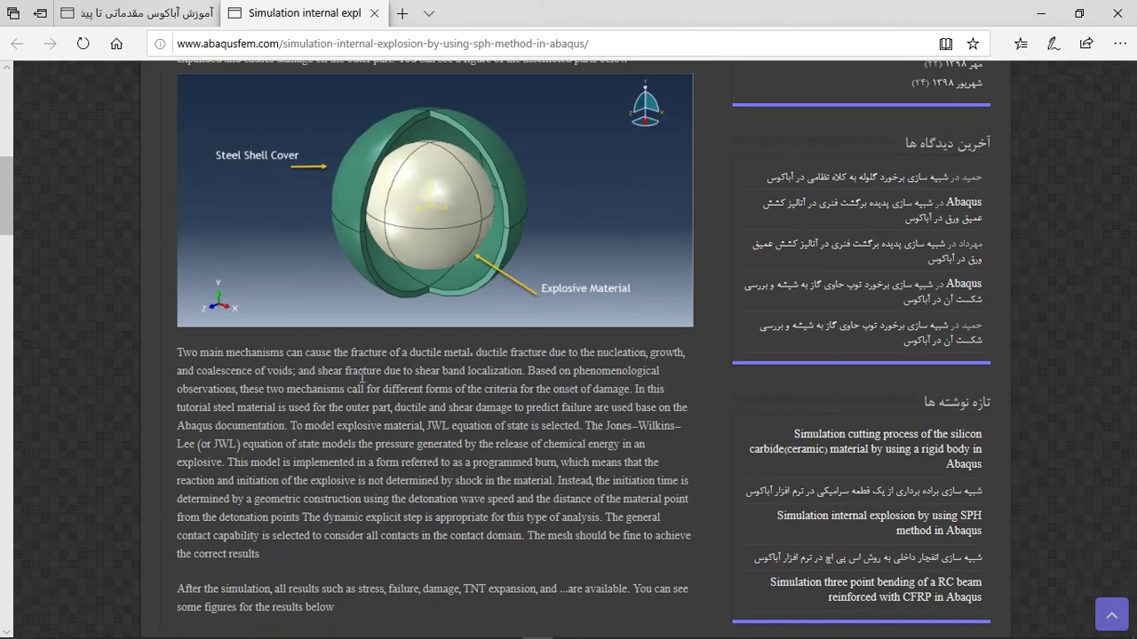
scroll(354, 359, "down", 1)
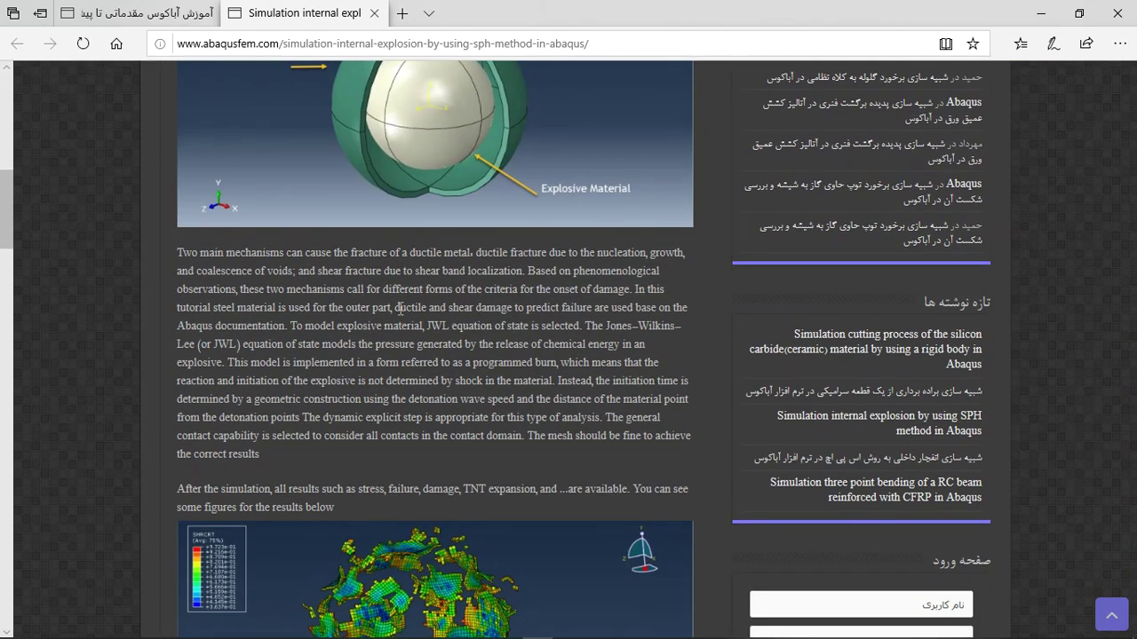
scroll(397, 323, "down", 4)
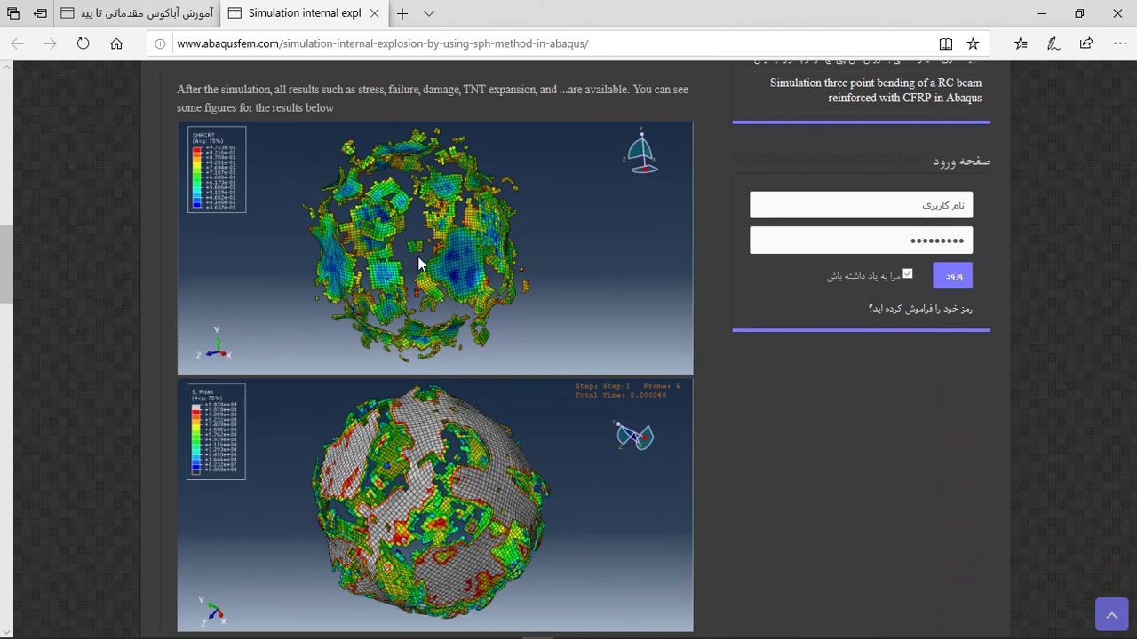
scroll(433, 315, "down", 6)
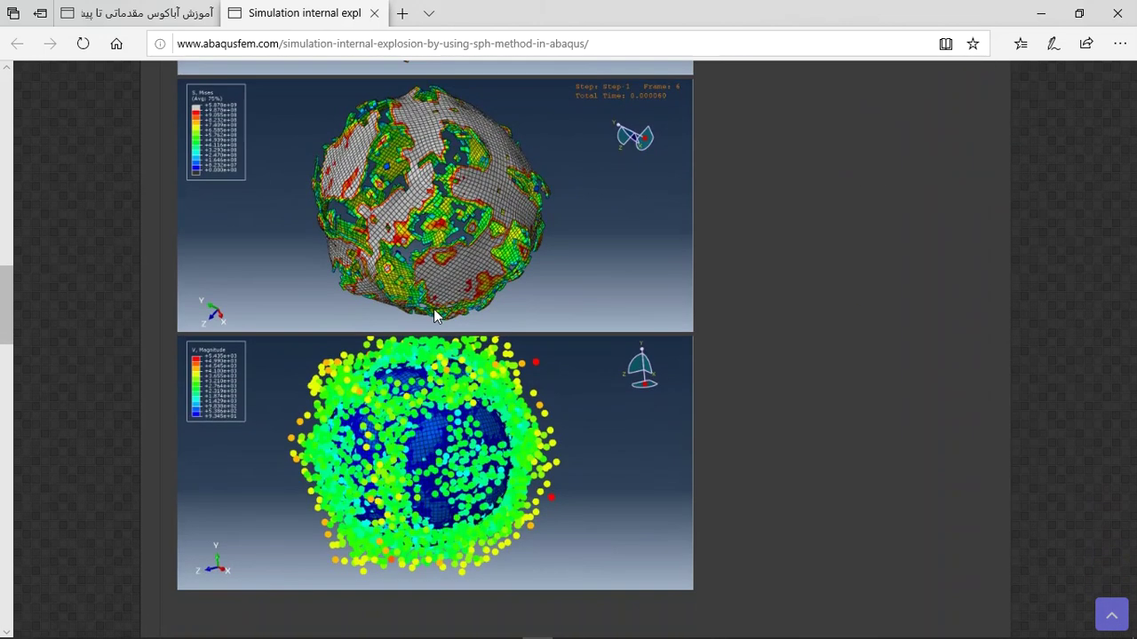
scroll(434, 315, "down", 5)
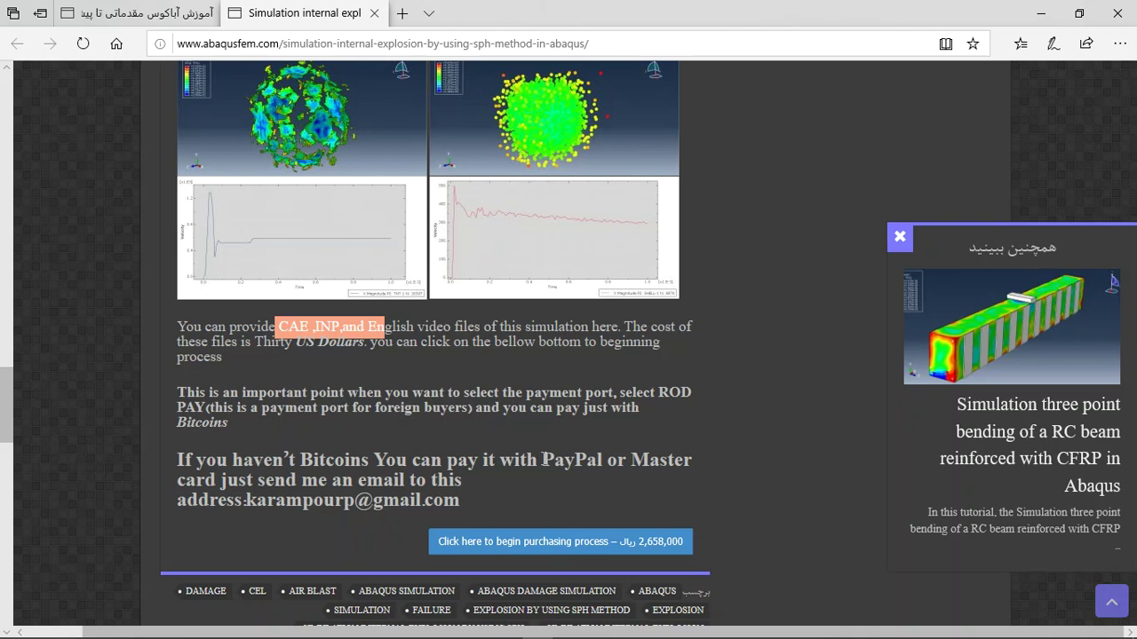
Highlight 'PayPal', the contact e-mail address, and the 'PayPal or Master' payment options.
left_click_drag(545, 460, 606, 460)
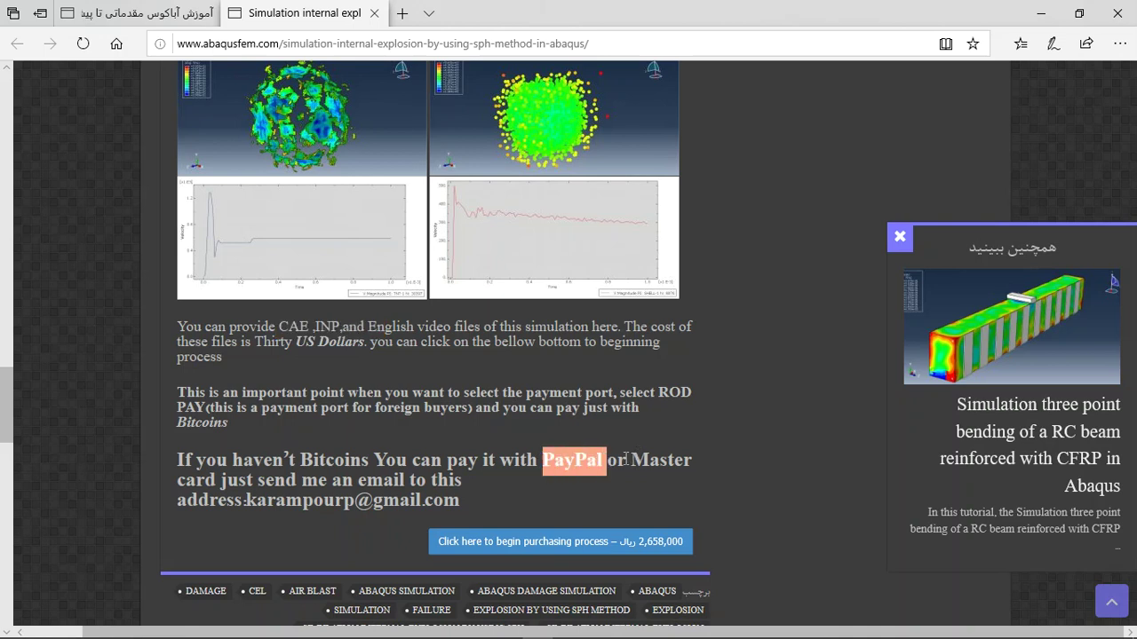
left_click_drag(481, 494, 248, 500)
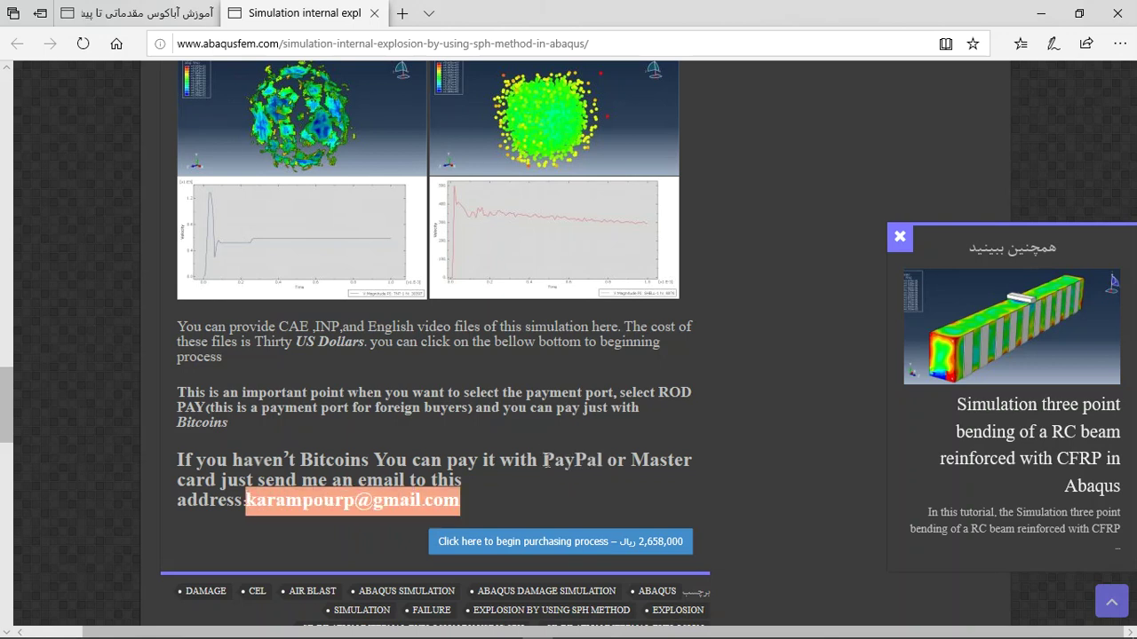
left_click_drag(545, 458, 694, 460)
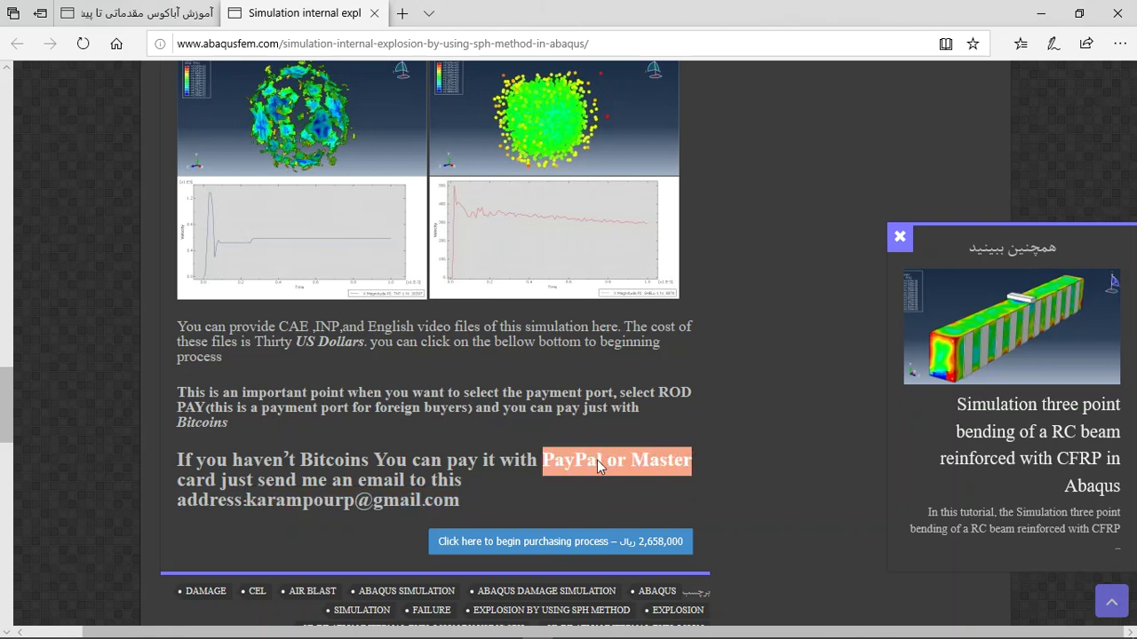